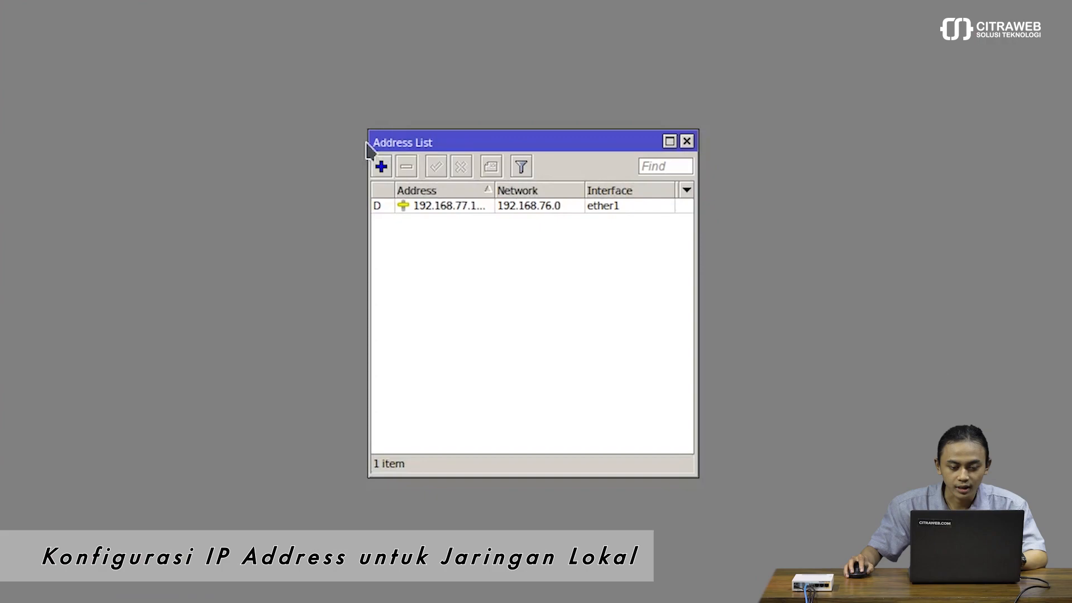
Add the IP address 192.168.2.1/24 on interface ether2 and close the address list.
click(381, 166)
text(192)
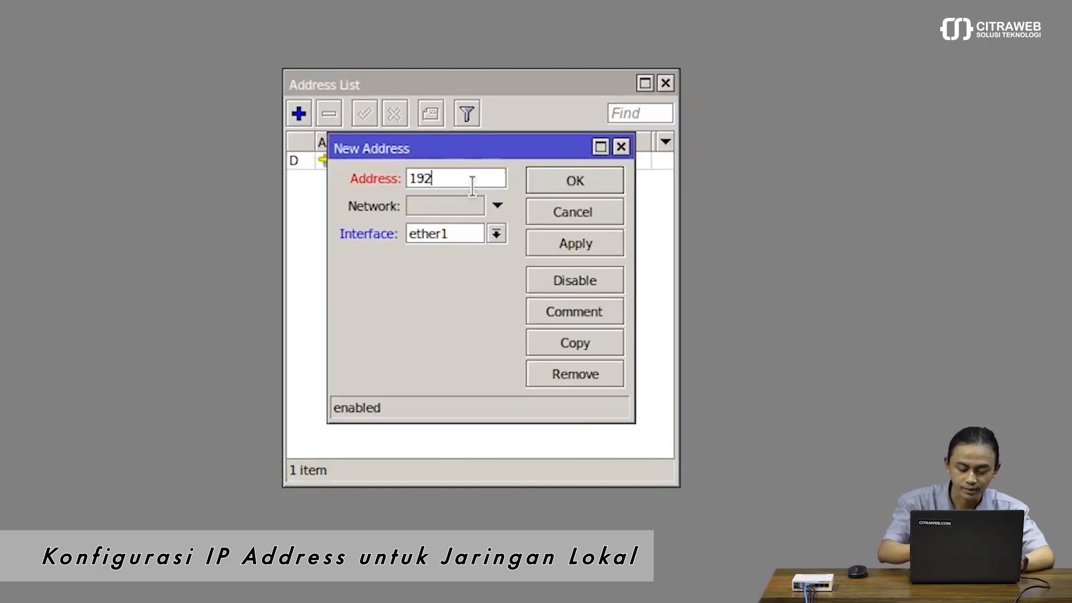
text(.168.2.1/24)
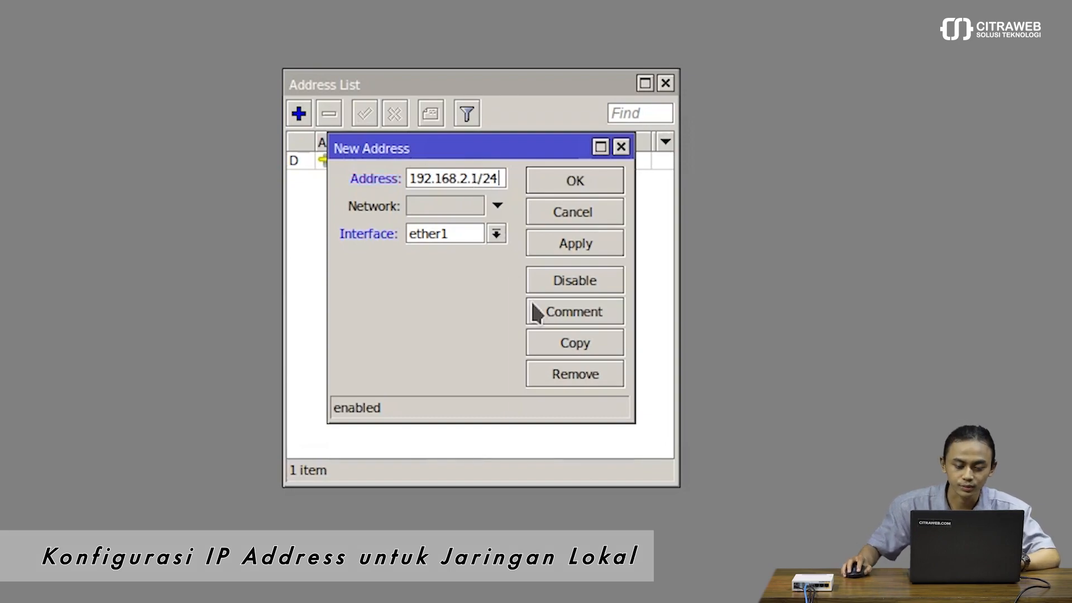
click(496, 234)
click(500, 267)
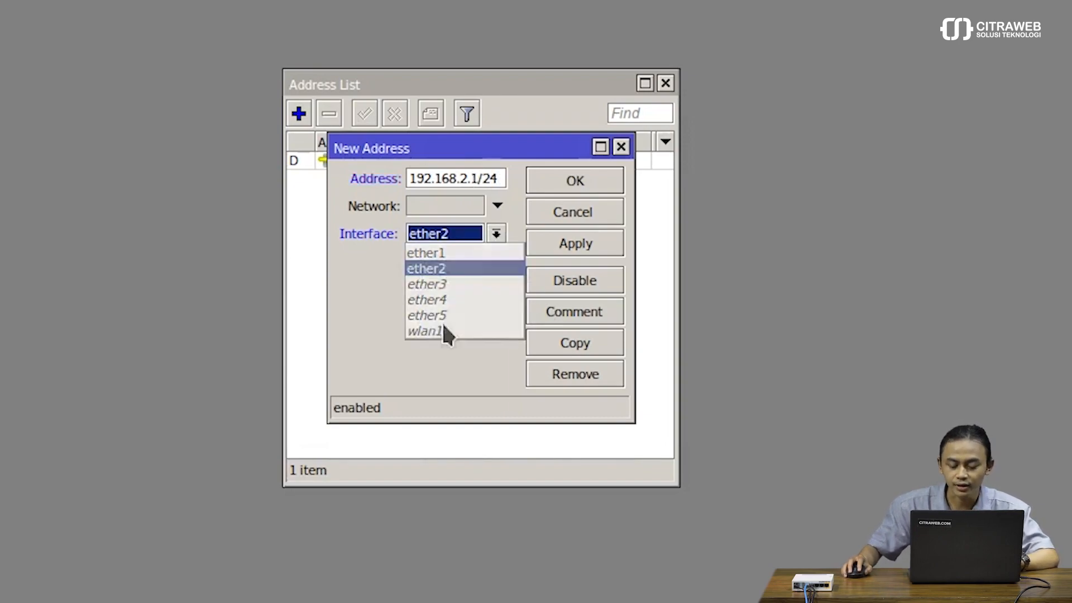
click(553, 245)
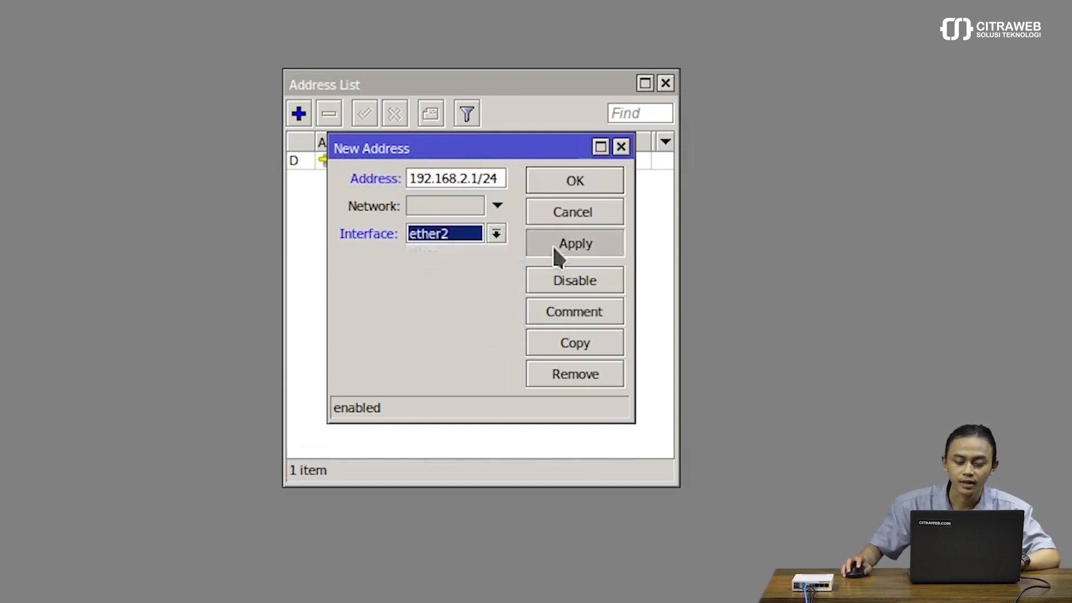
click(620, 180)
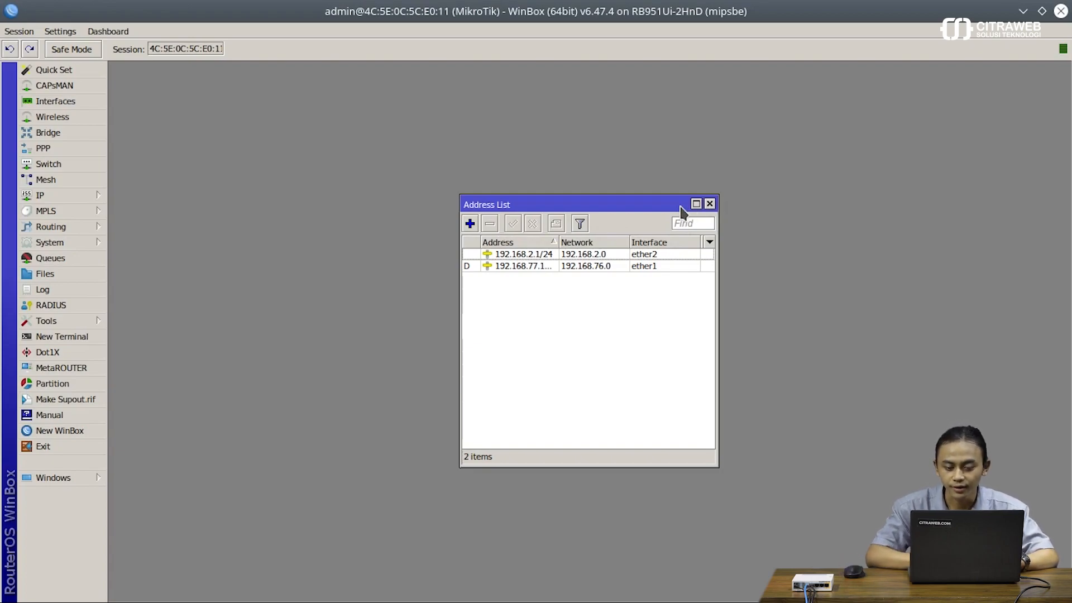
click(709, 203)
Run the DHCP server setup wizard on interface ether2, accepting the proposed network, gateway and remaining settings.
click(67, 195)
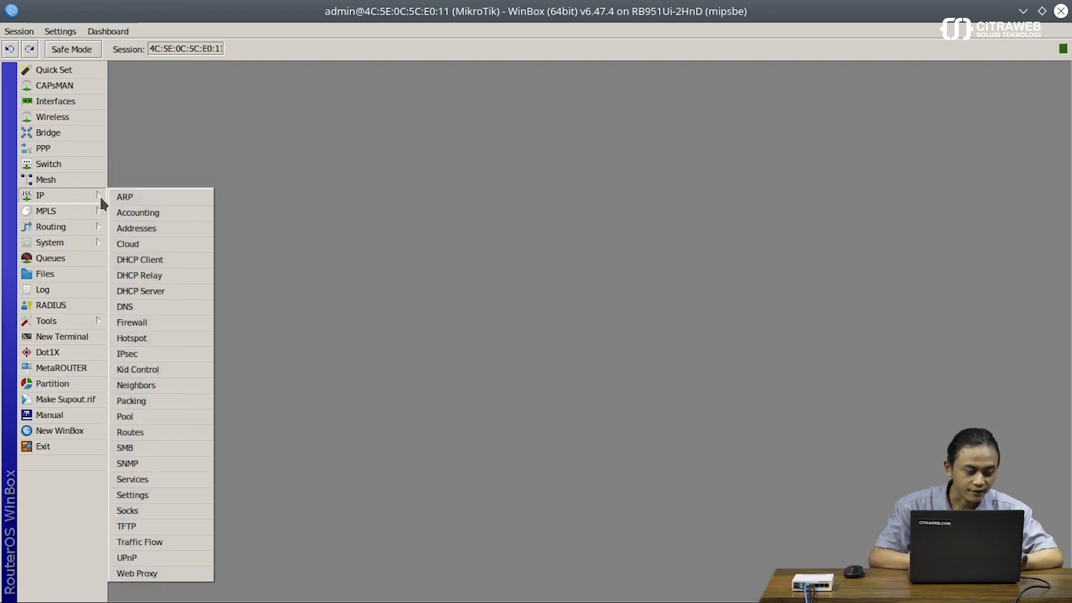
click(166, 287)
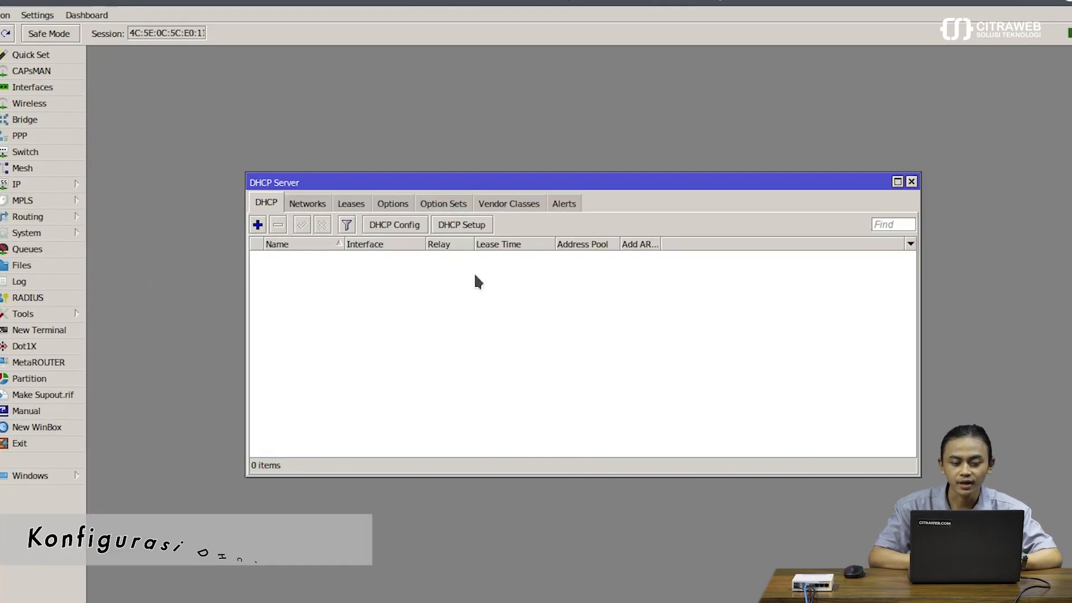
click(376, 132)
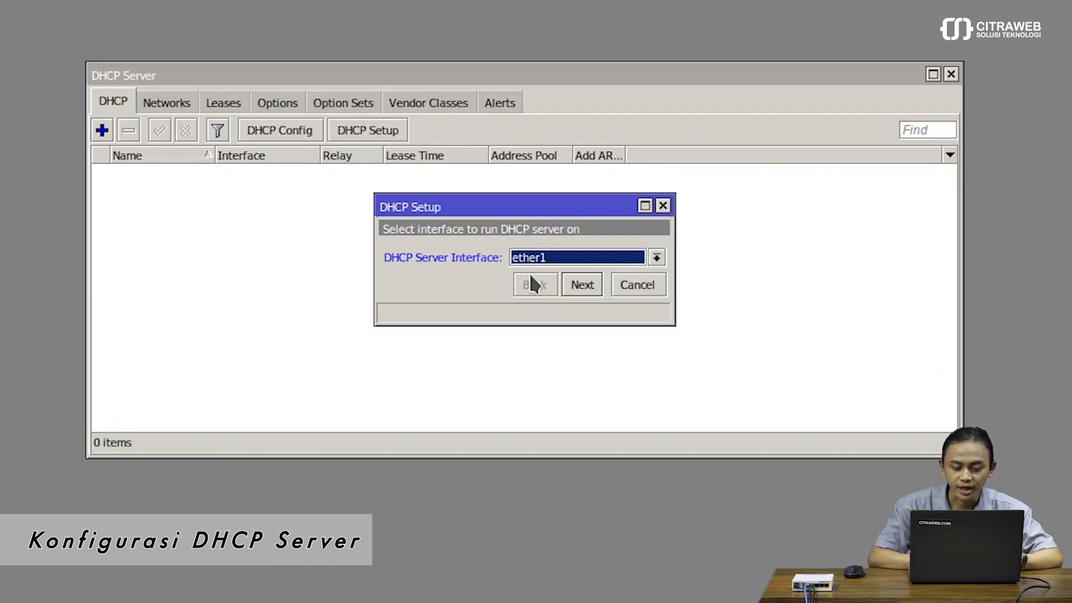
click(564, 259)
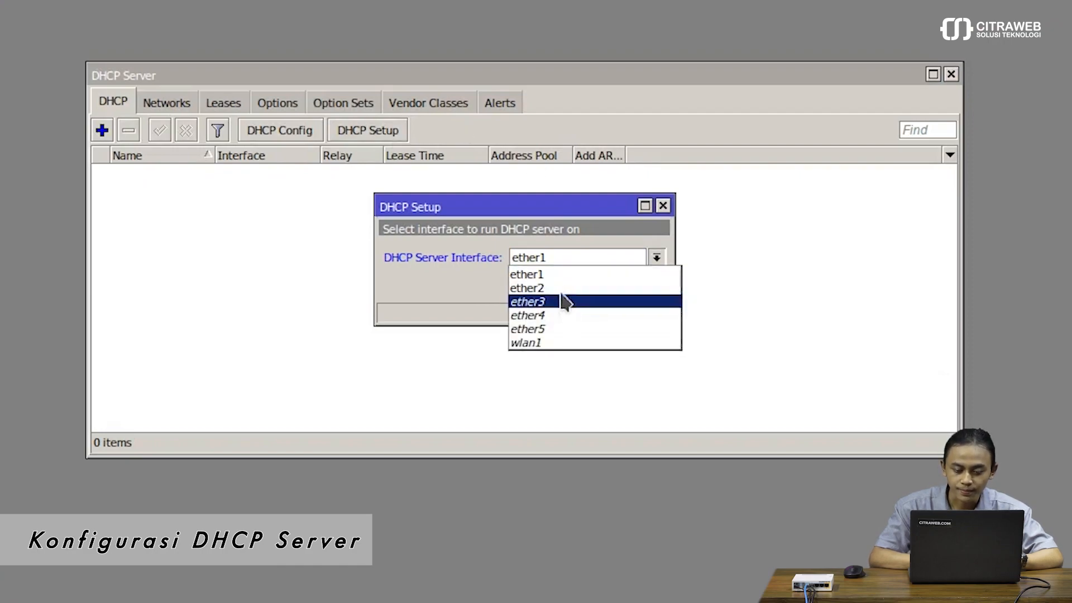
click(560, 287)
click(582, 286)
click(583, 286)
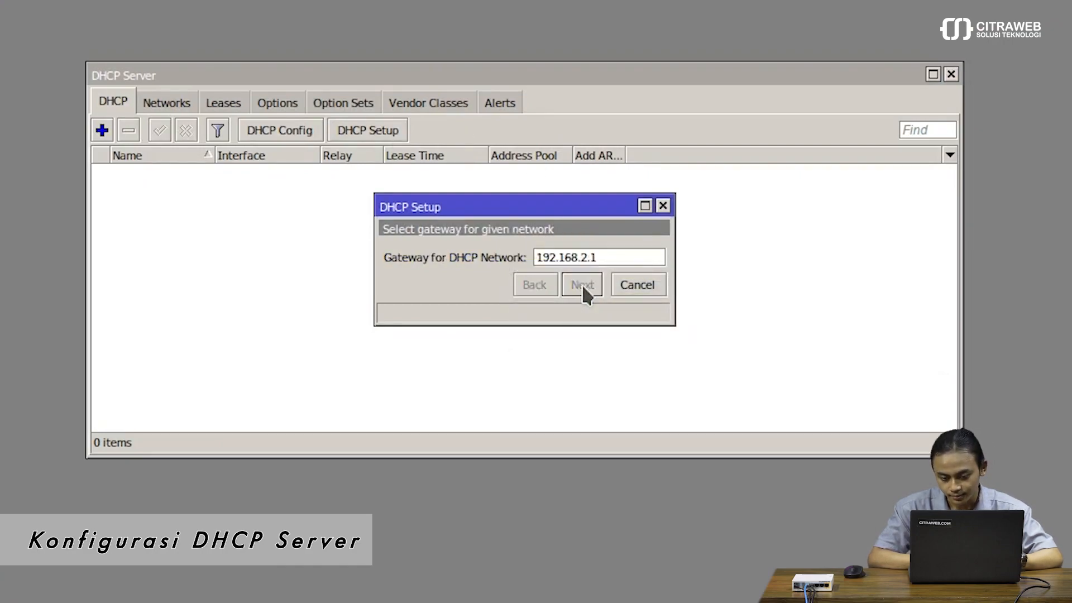
click(583, 286)
click(582, 283)
click(582, 284)
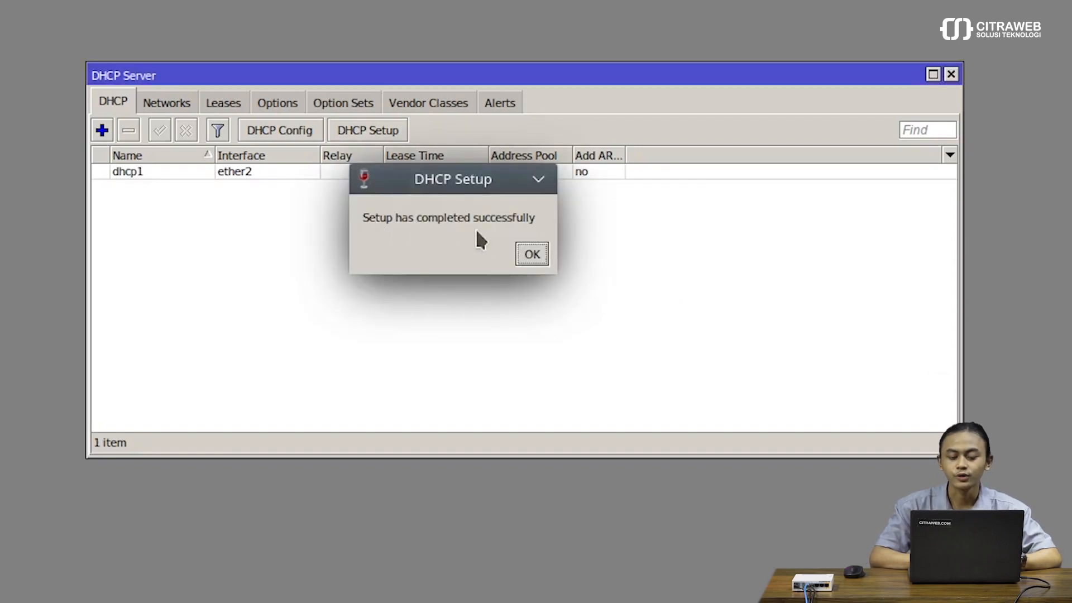
click(536, 252)
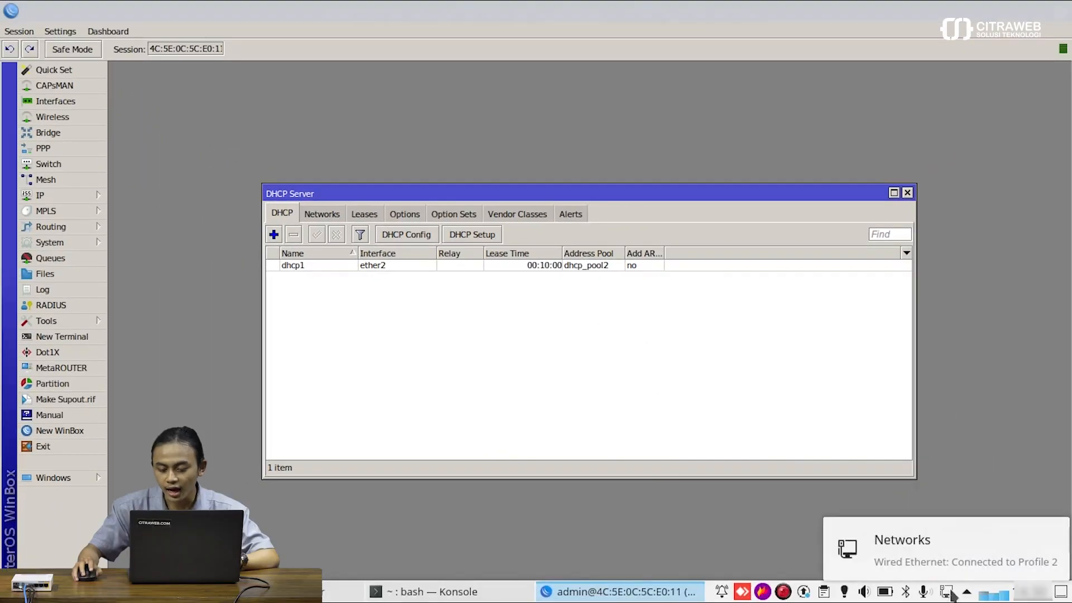
Disconnect and reconnect the laptop's wired connection Profile 2, and dismiss the network notifications.
click(947, 592)
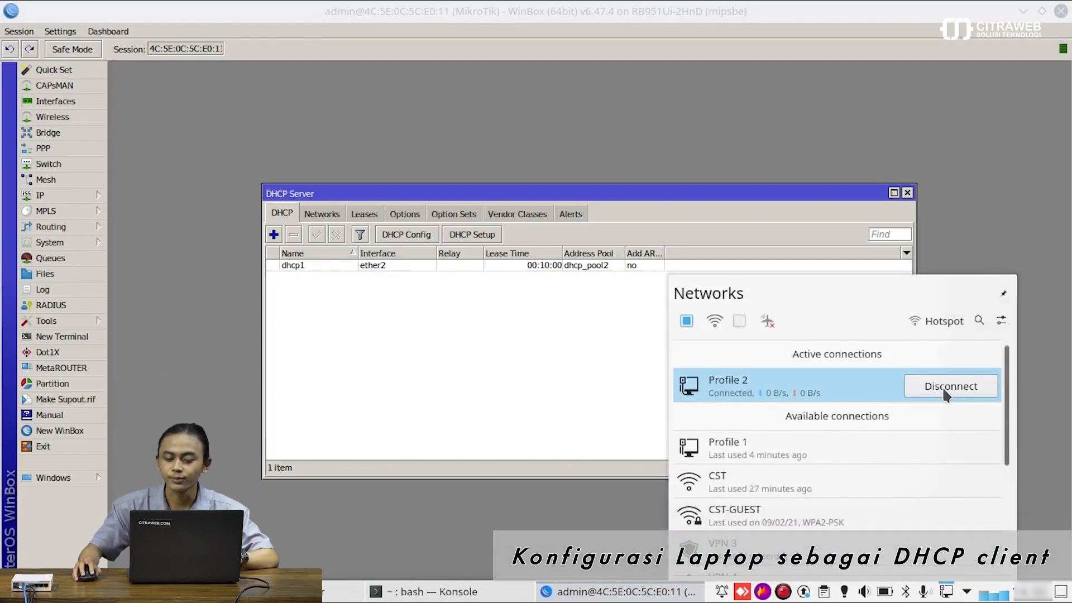
click(949, 386)
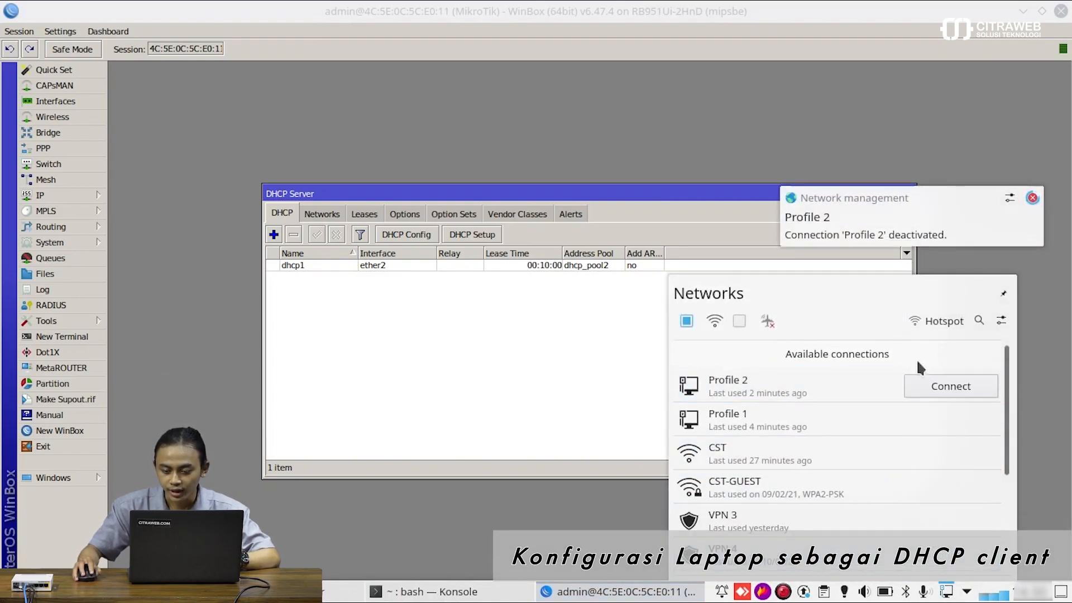
click(949, 386)
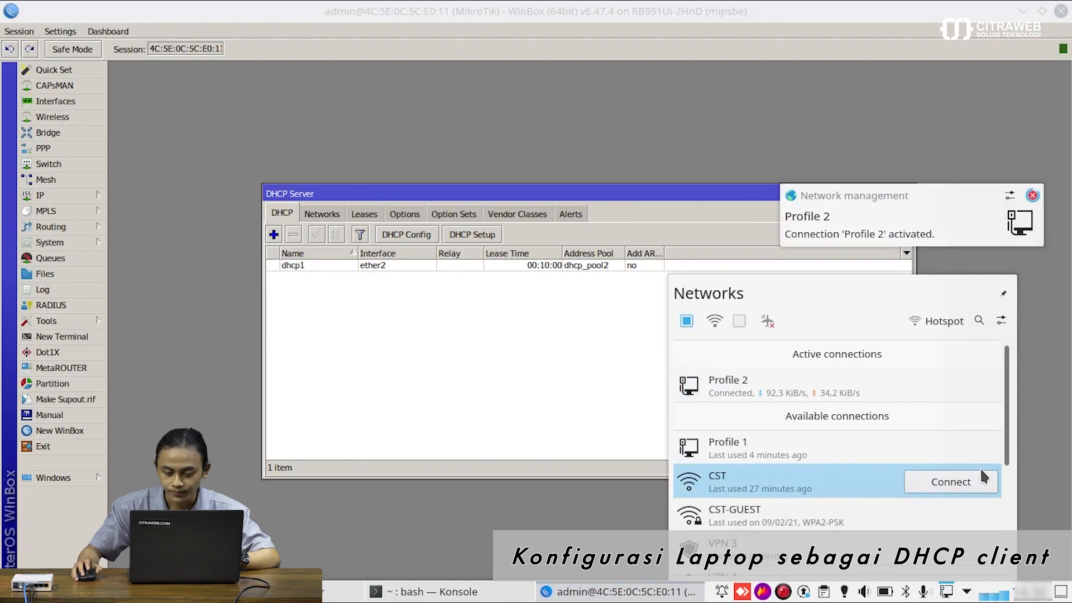
click(497, 328)
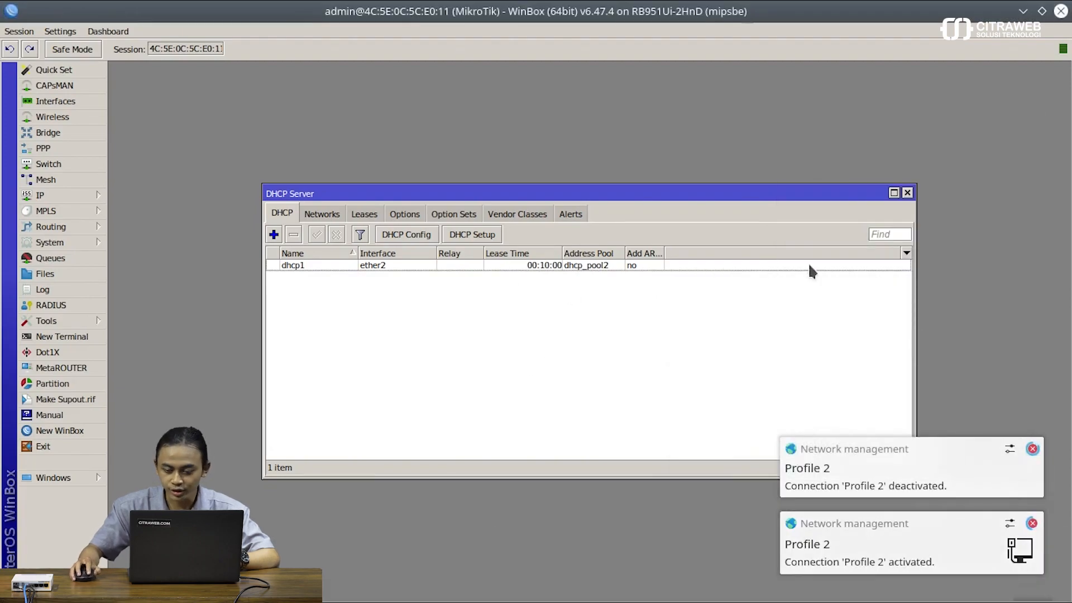
click(1032, 450)
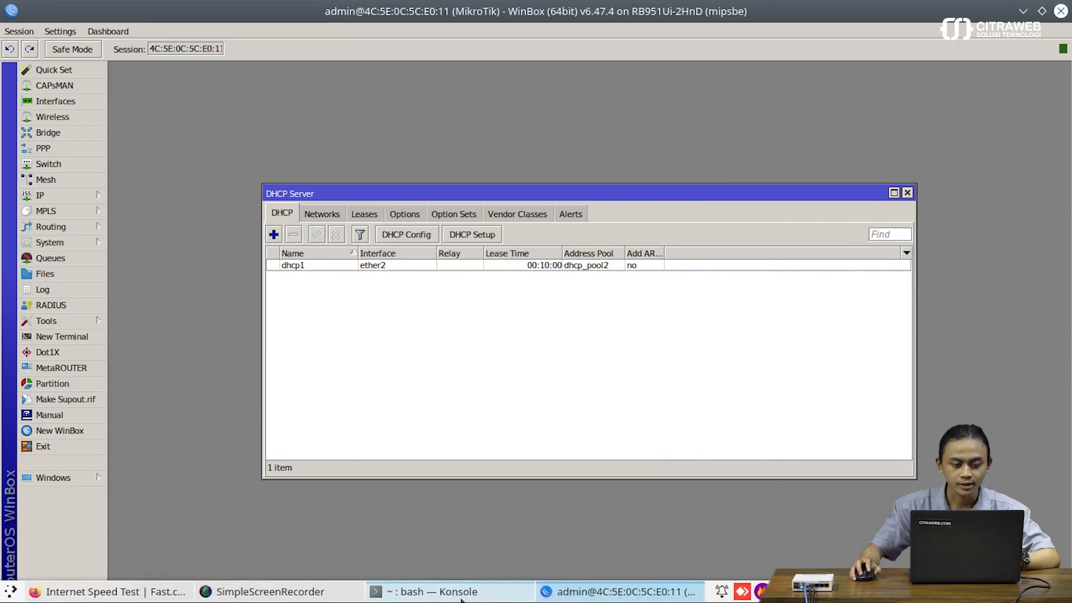
Switch to Konsole, run ifconfig to check the IP address of the laptop's wired interface, and close the console.
click(438, 591)
text(ifconfig)
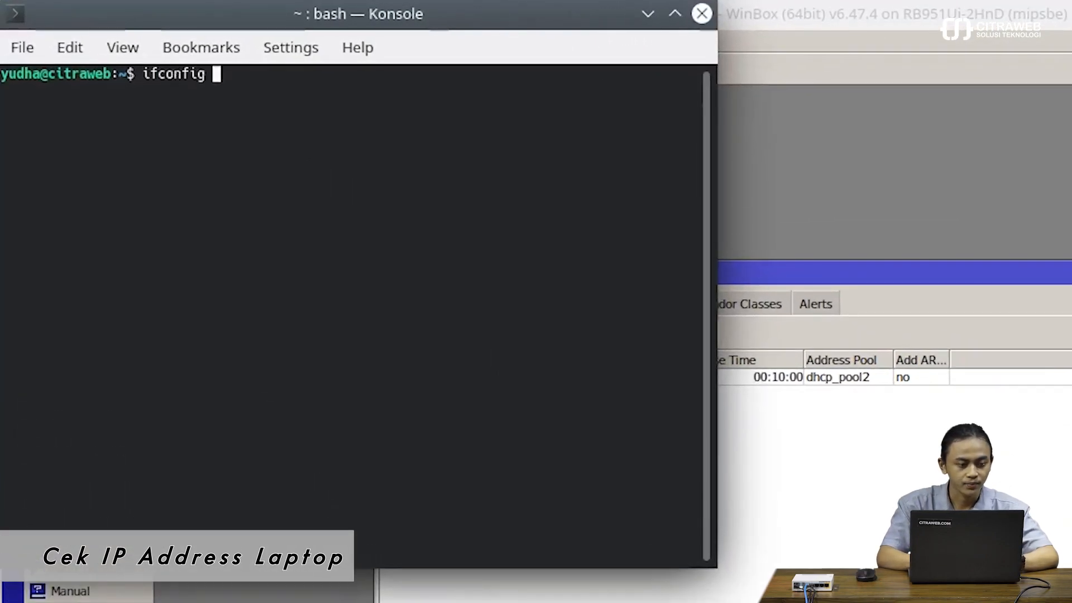
key(Return)
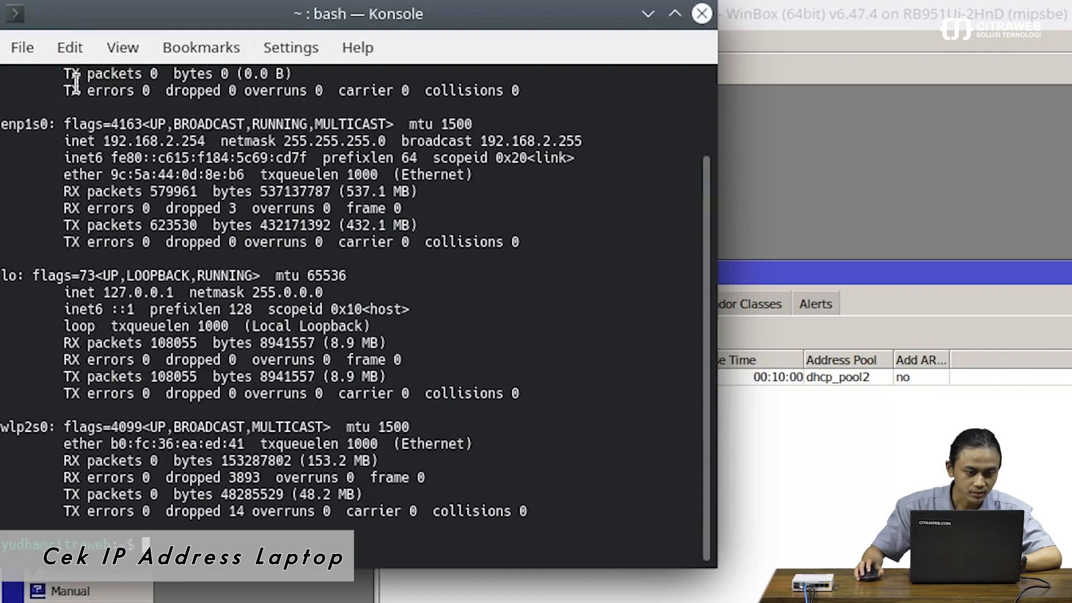
scroll(161, 166, up, 1)
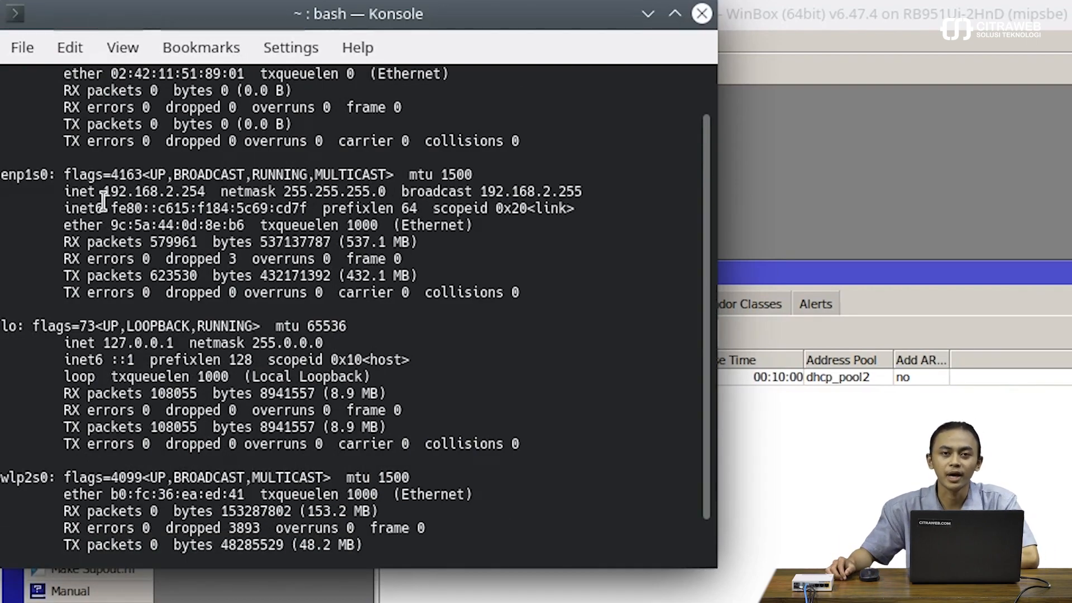
click(702, 13)
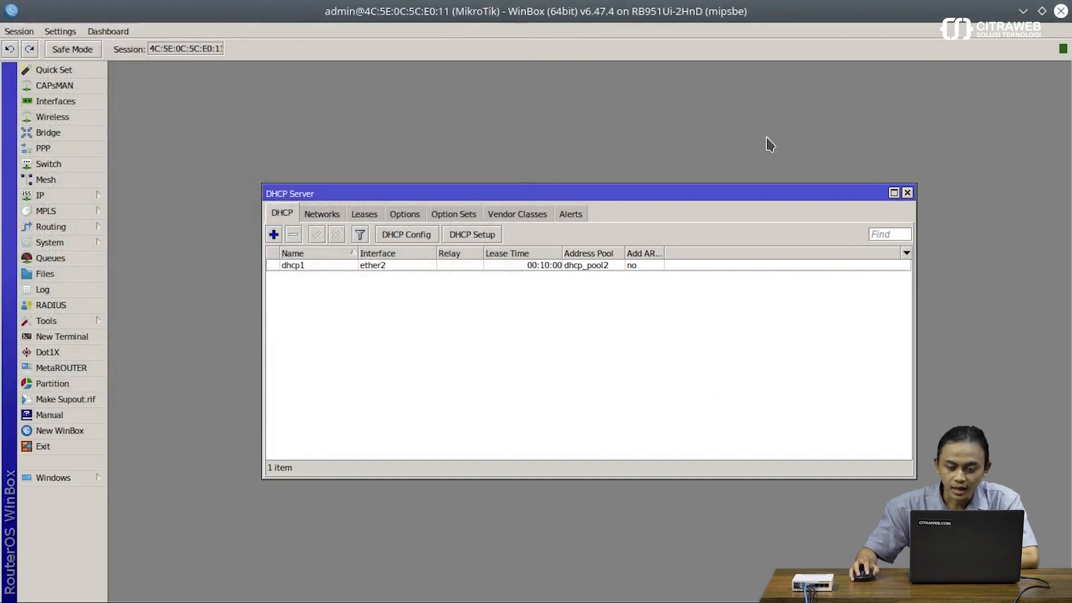
Close the DHCP server window and ping the laptop at 192.168.2.254 from a new router terminal, stopping the ping and closing the terminal.
click(907, 192)
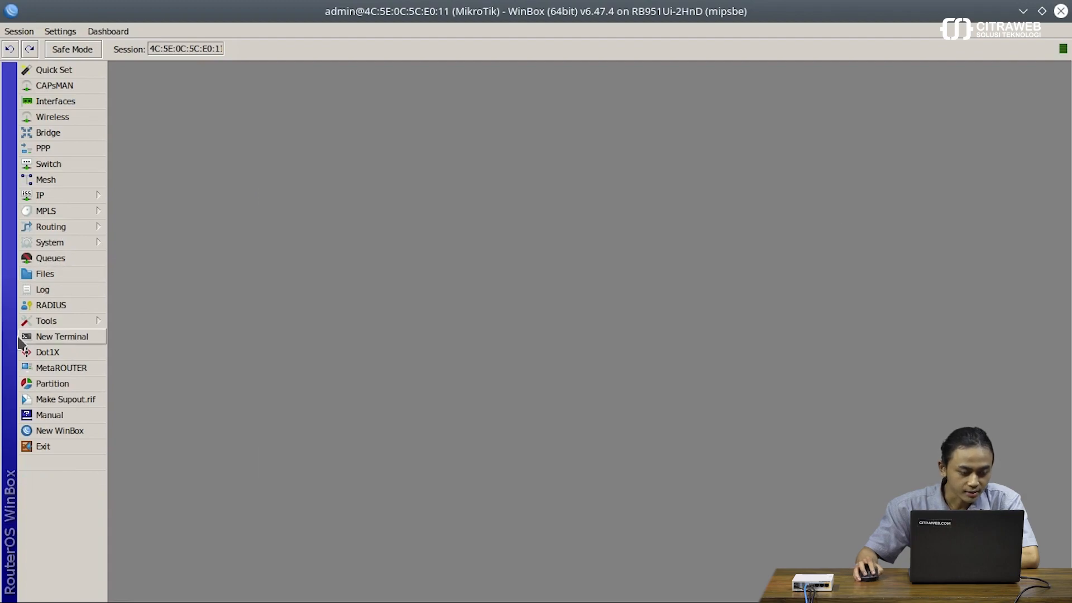
click(61, 336)
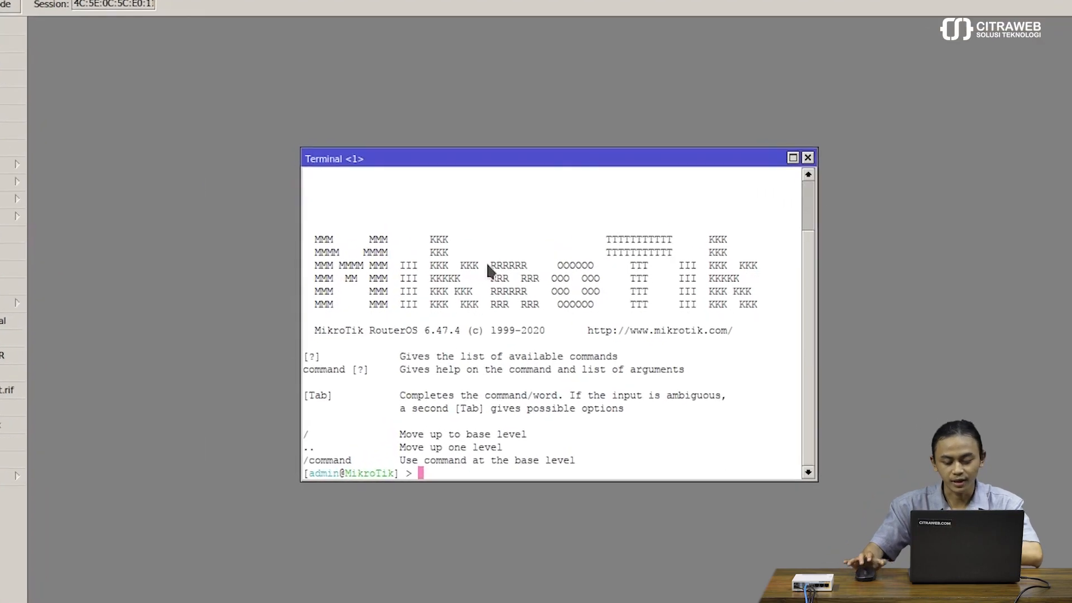
text(pin)
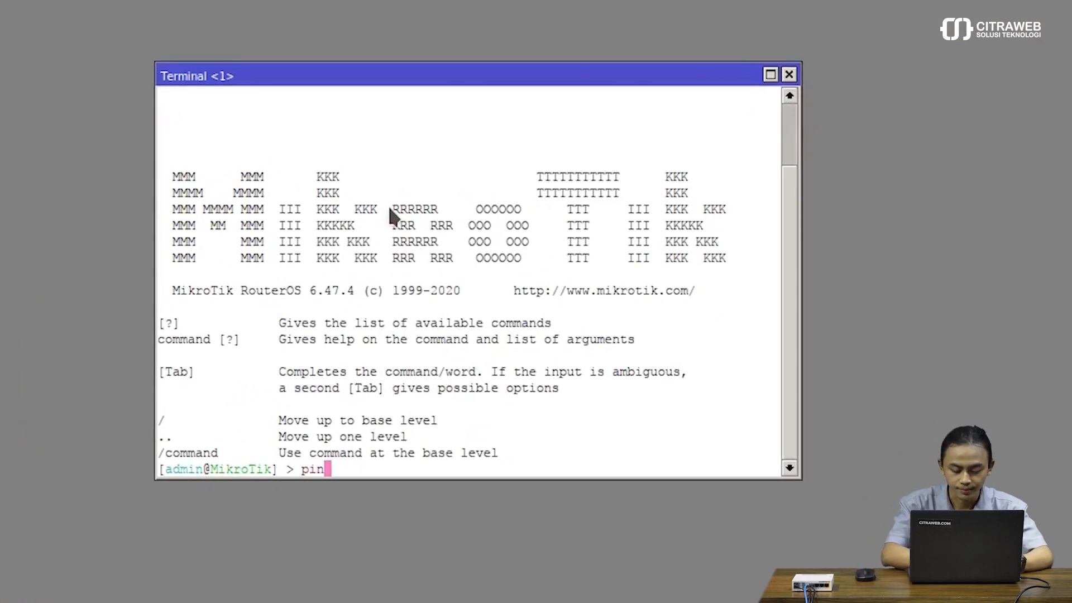
text(g 192.168)
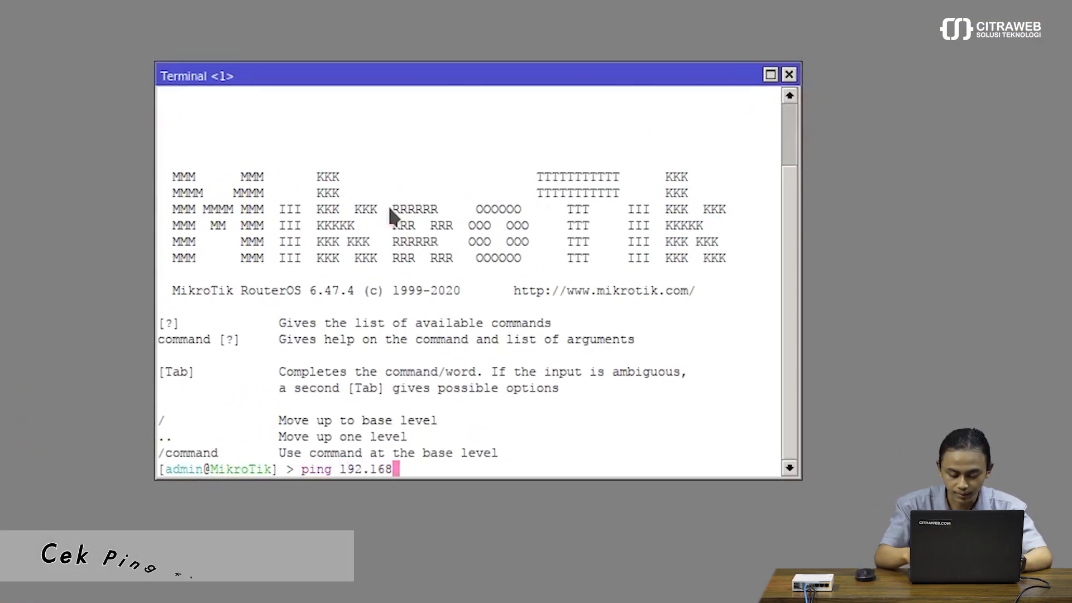
text(.2.254)
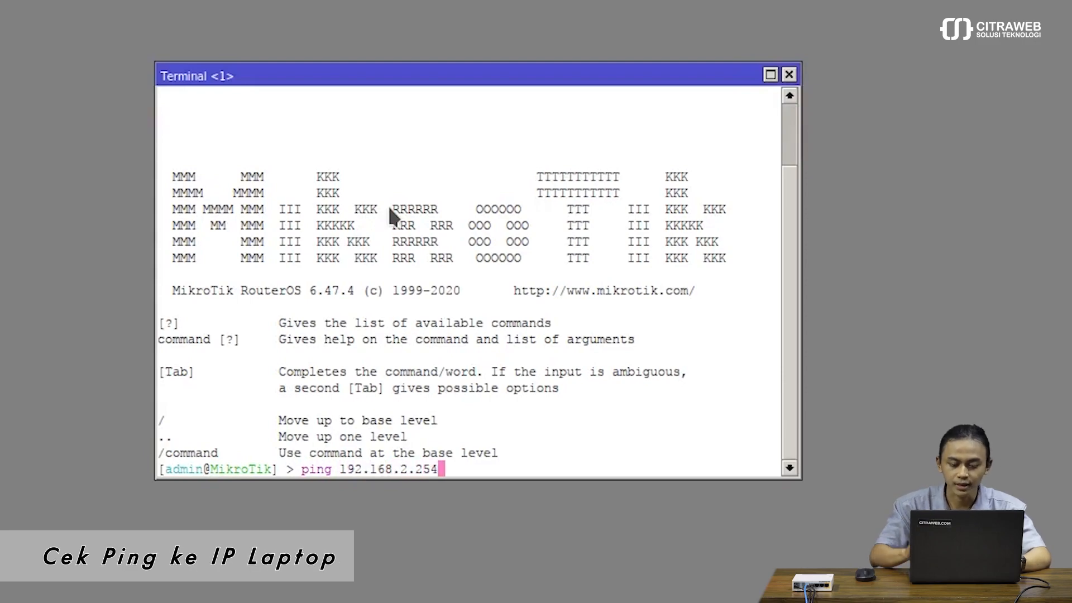
key(Return)
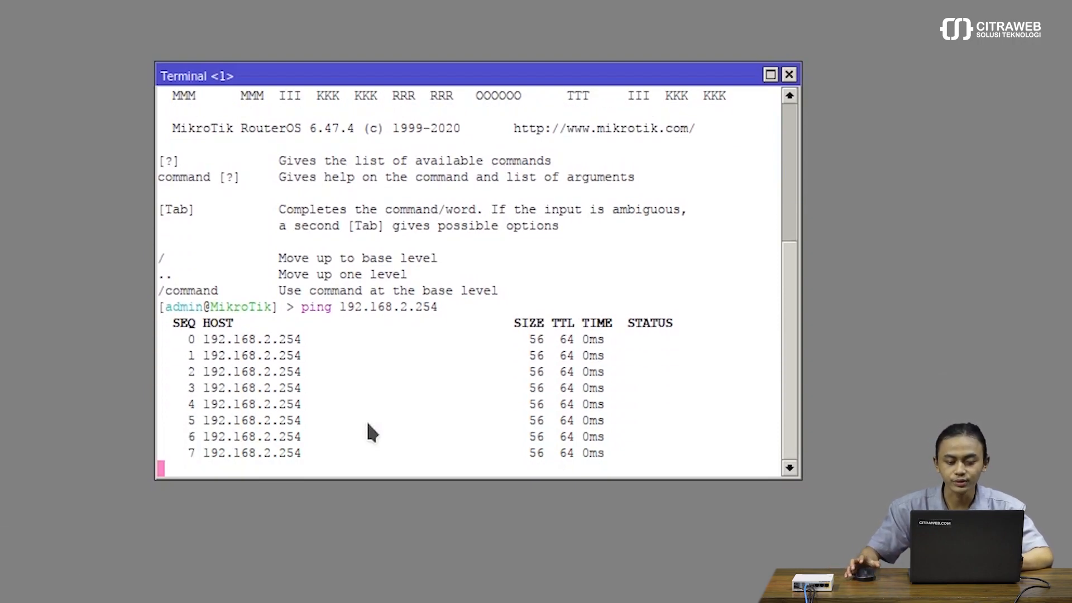
key(ctrl+c)
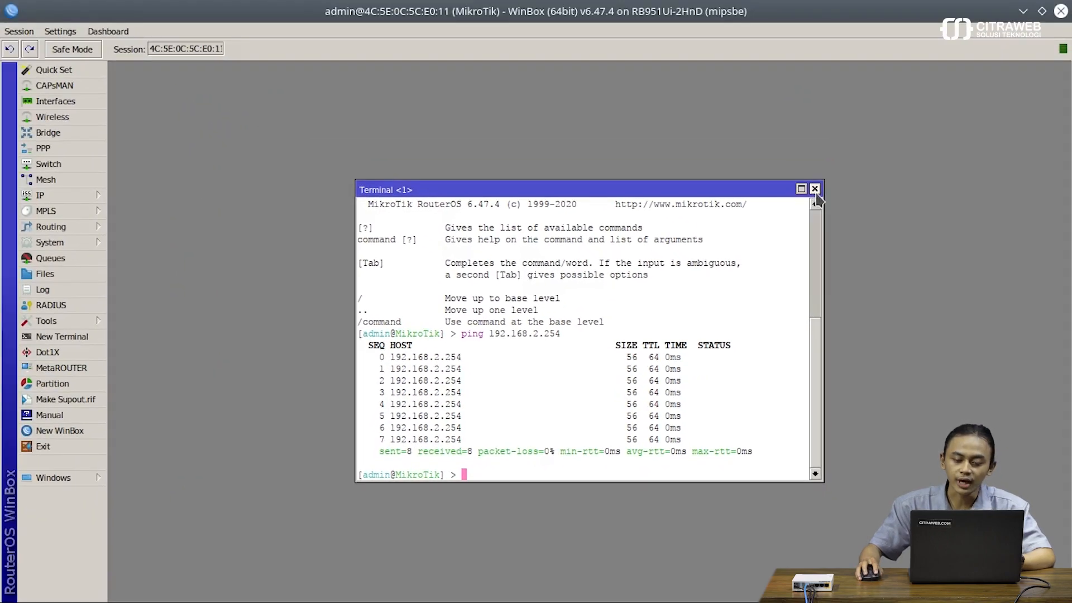
click(789, 75)
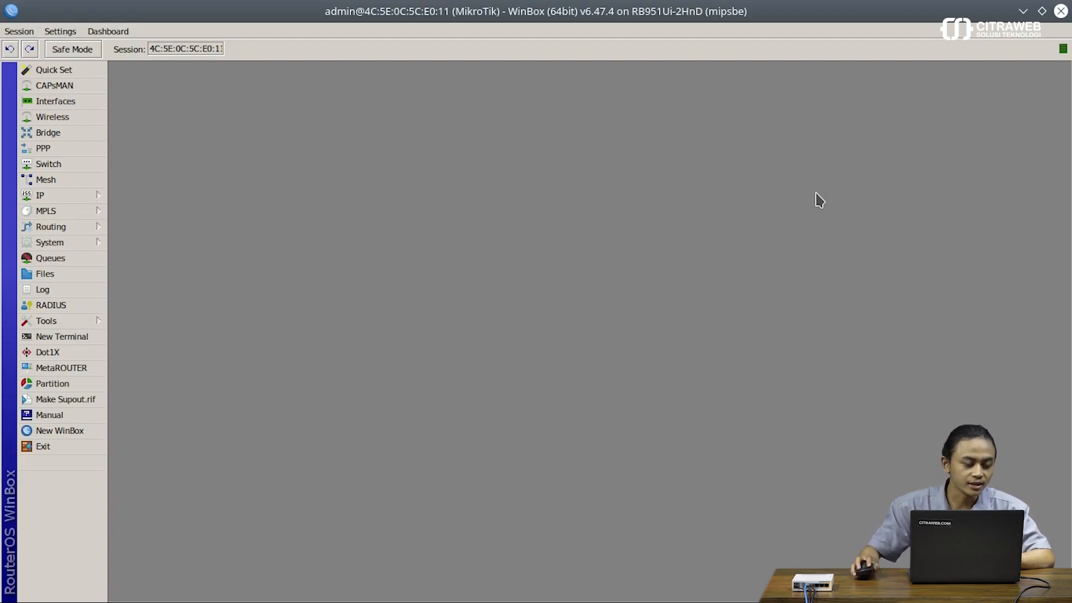
Open the queue list and start a new simple queue named Rule-Total.
click(66, 255)
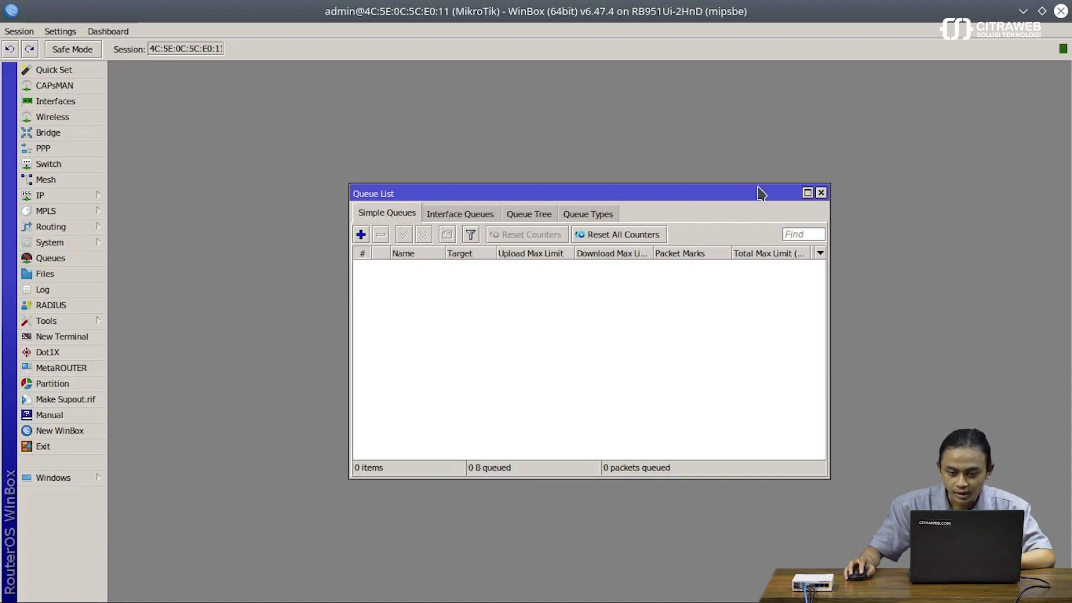
drag(760, 193, 755, 159)
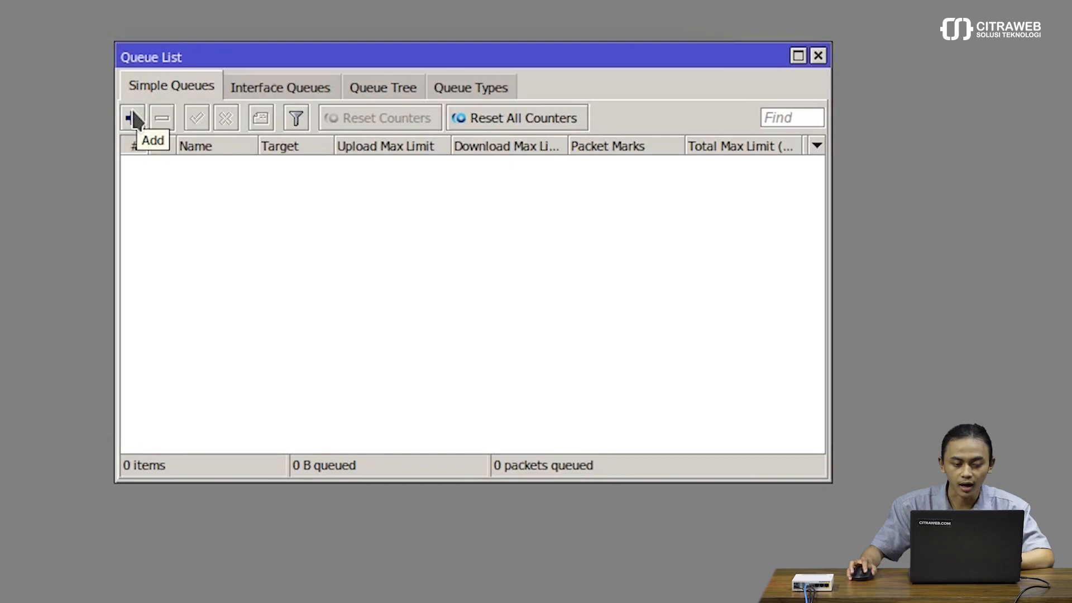
click(133, 118)
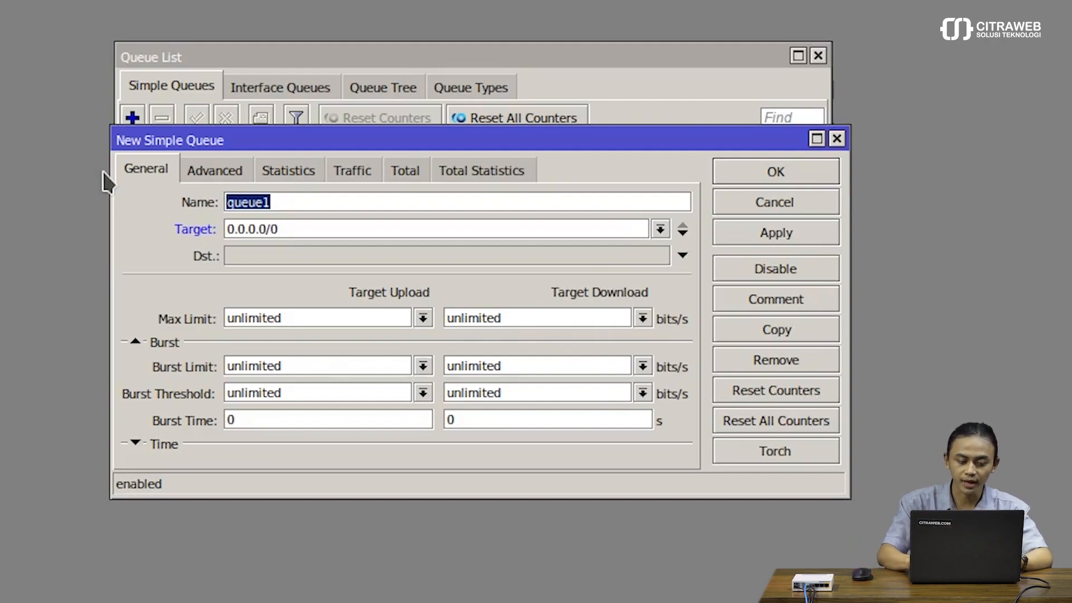
key(BackSpace)
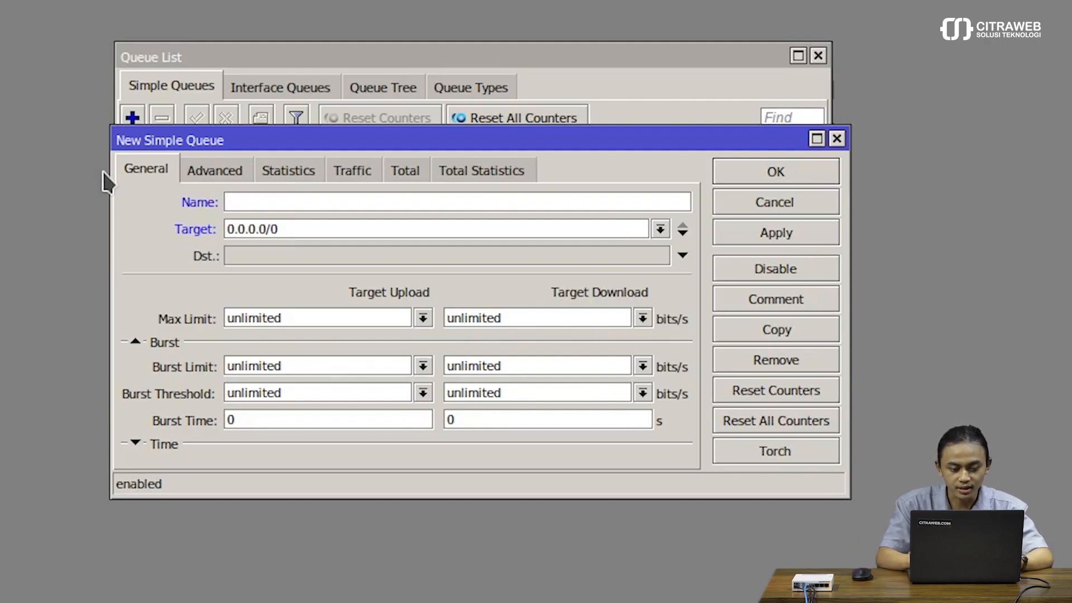
text(R)
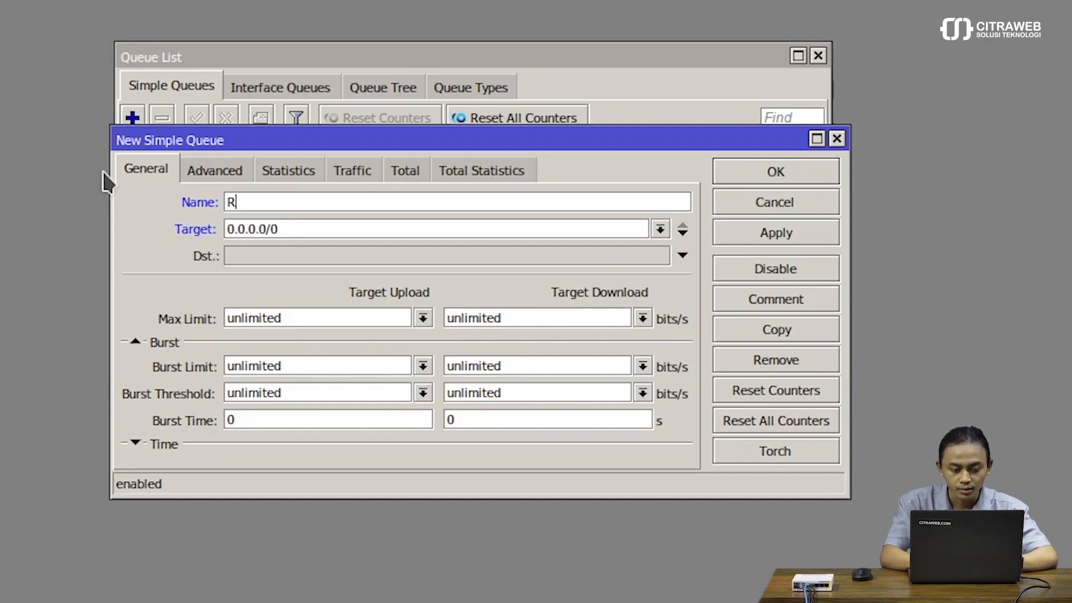
text(ule)
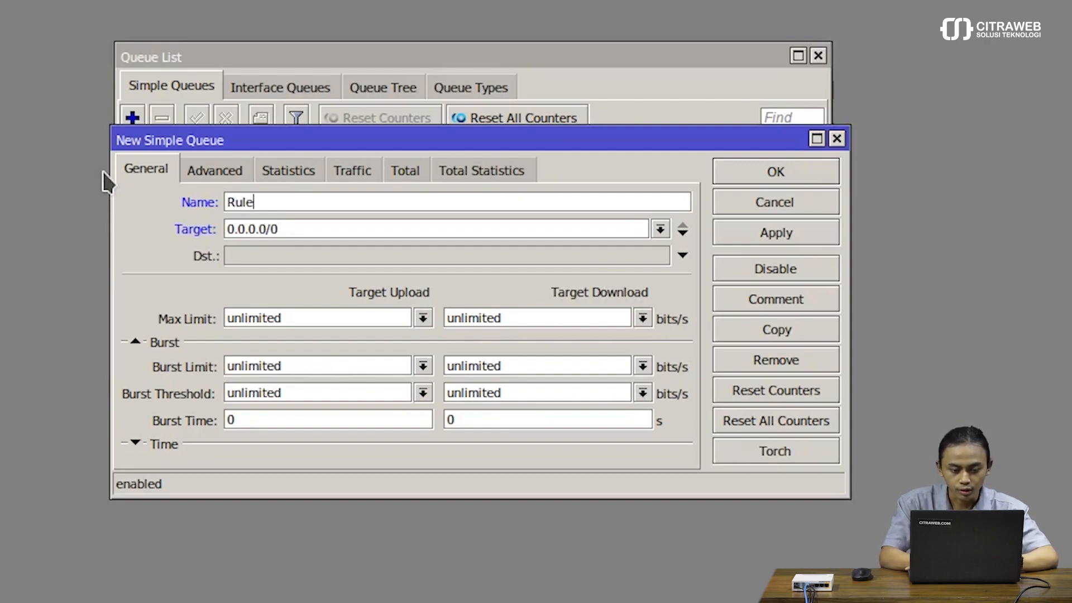
text(-Total)
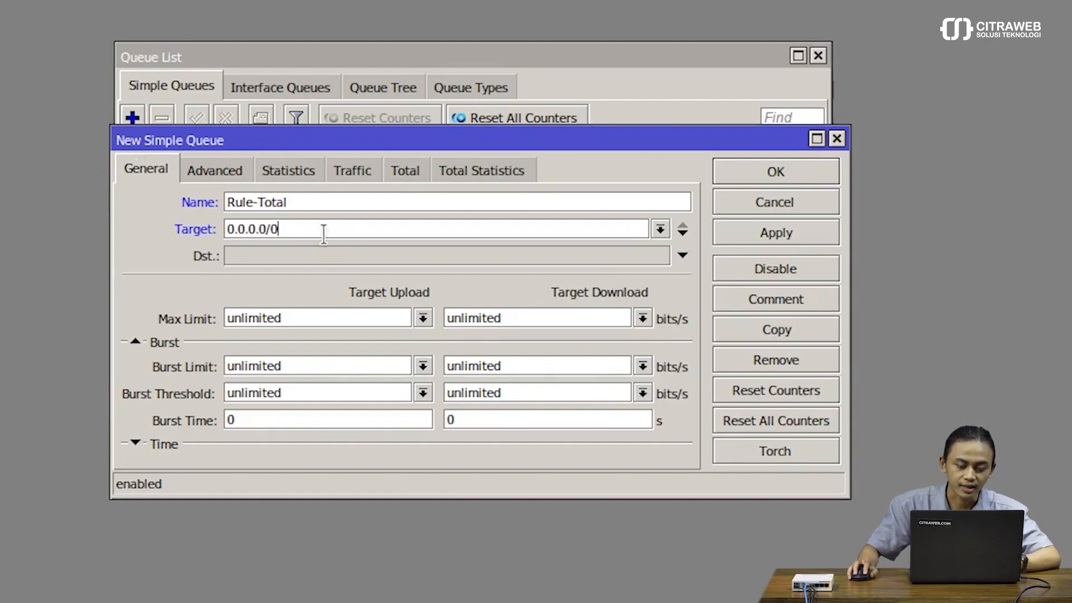
Set the Rule-Total queue's target to the network 192.168.2.0/24.
drag(323, 229, 16, 244)
key(BackSpace)
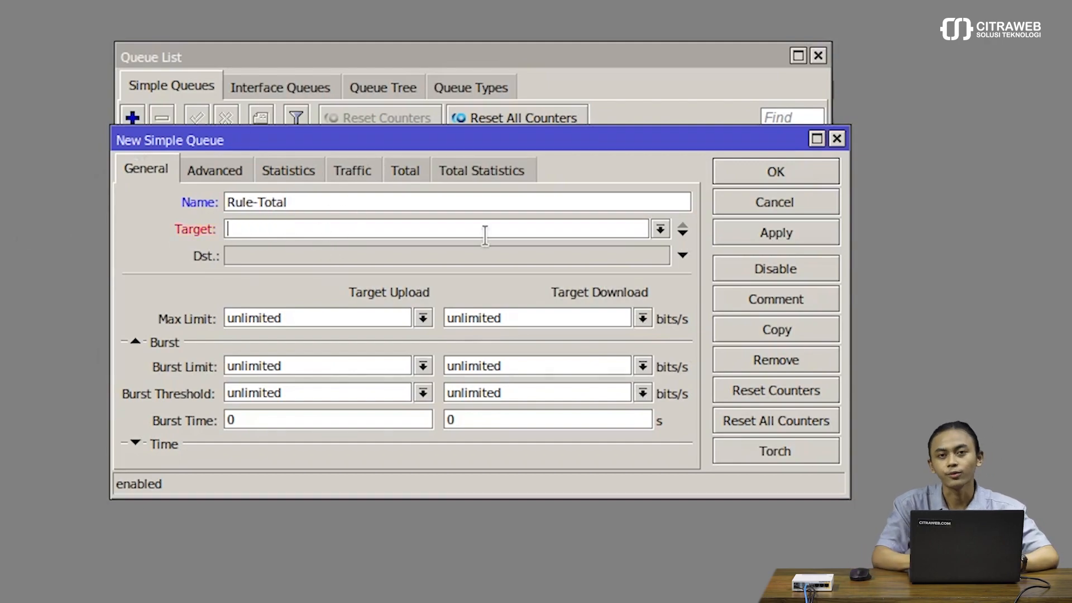
text(1)
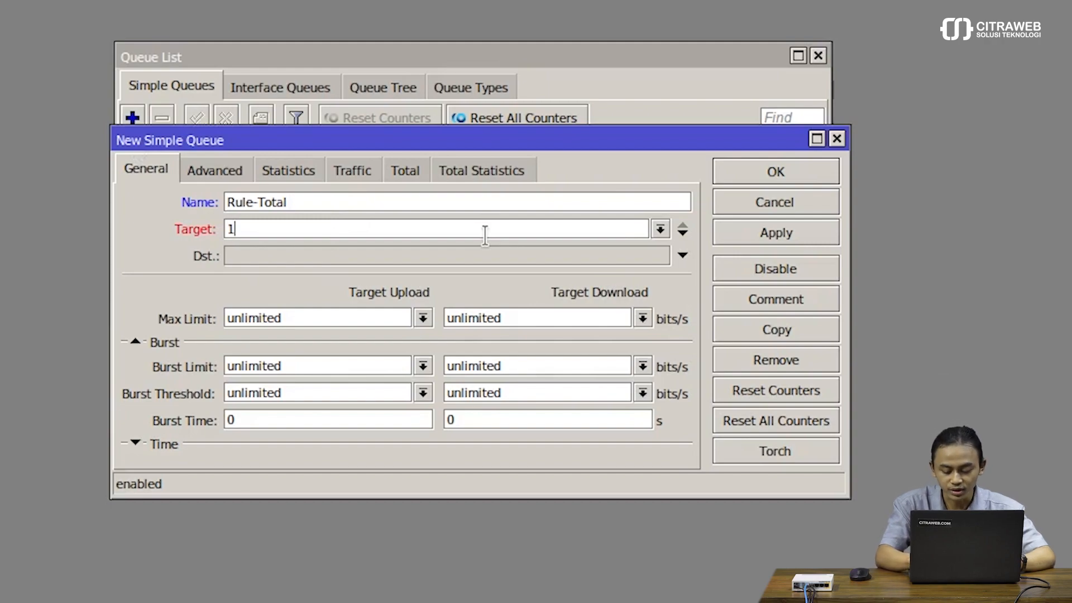
text(92.168.2.0/24)
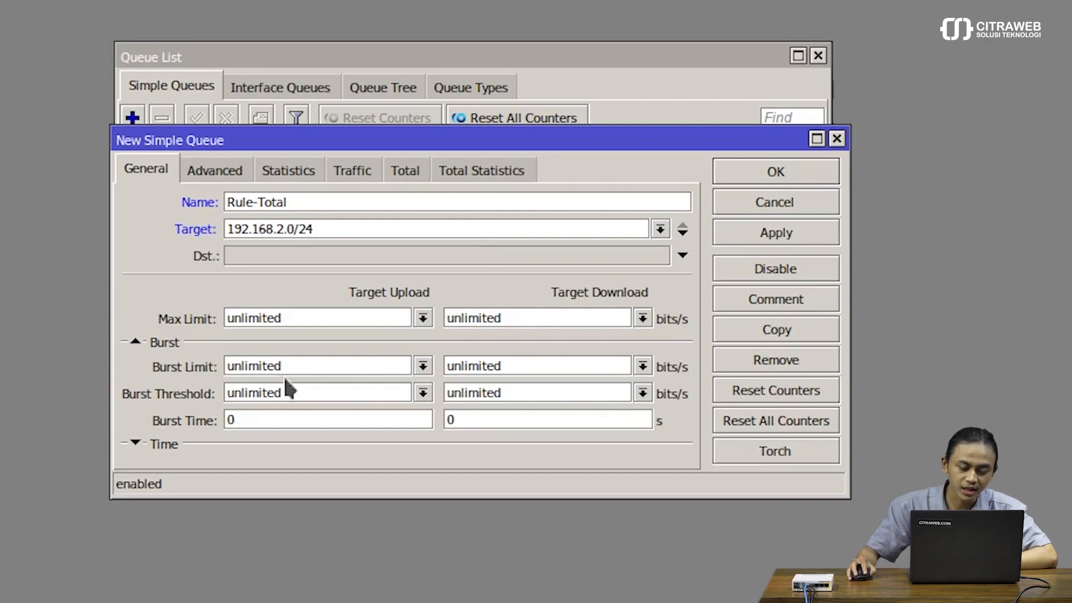
Set the Rule-Total queue's max limit to 20M for both target upload and target download, and save the queue.
double_click(302, 316)
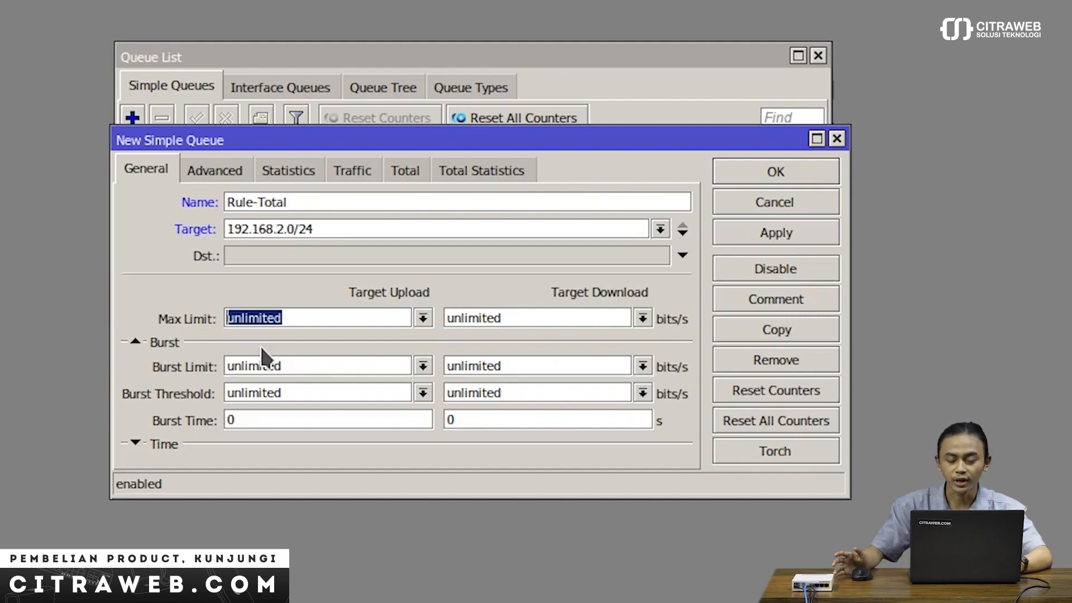
text(20M)
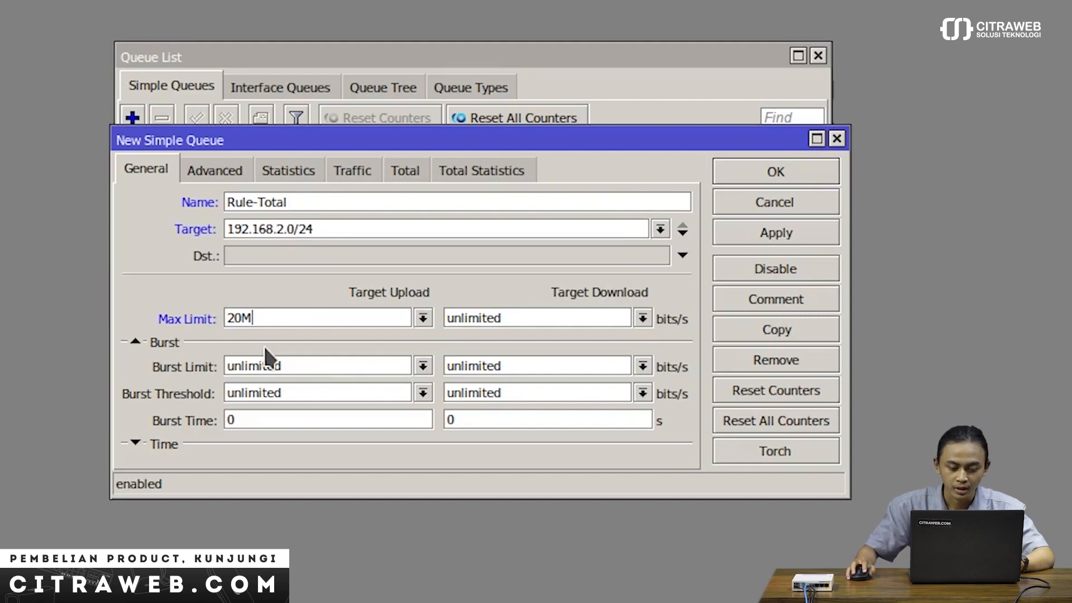
double_click(500, 318)
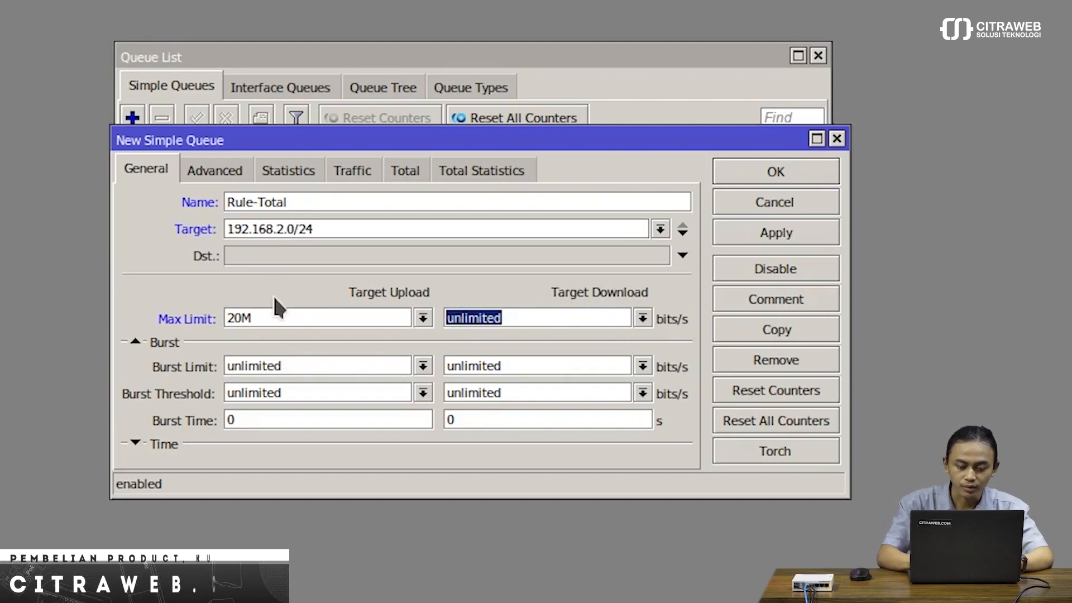
text(20M)
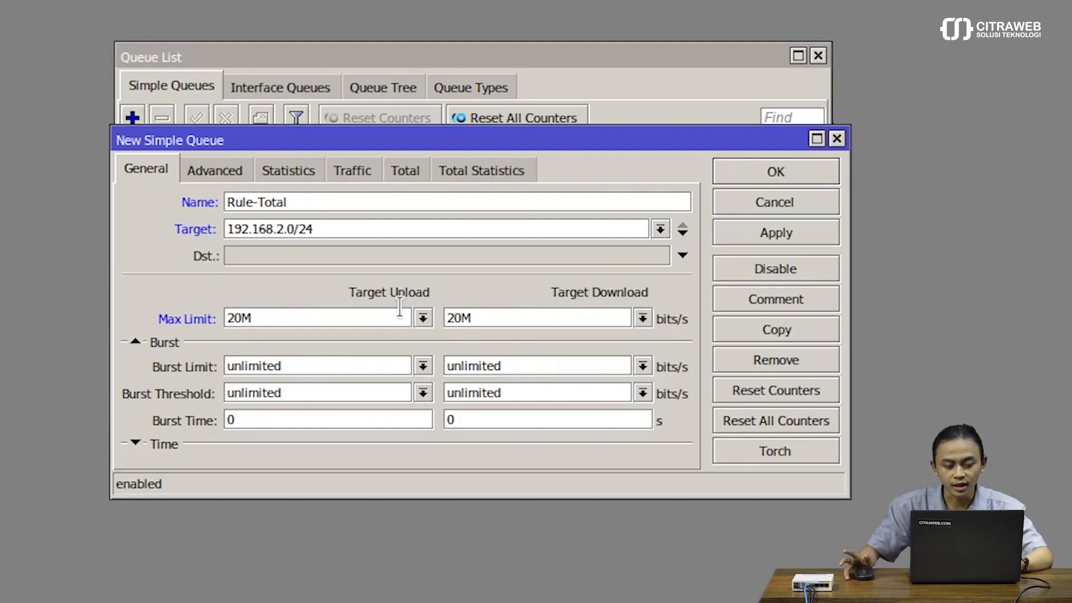
click(820, 232)
click(781, 172)
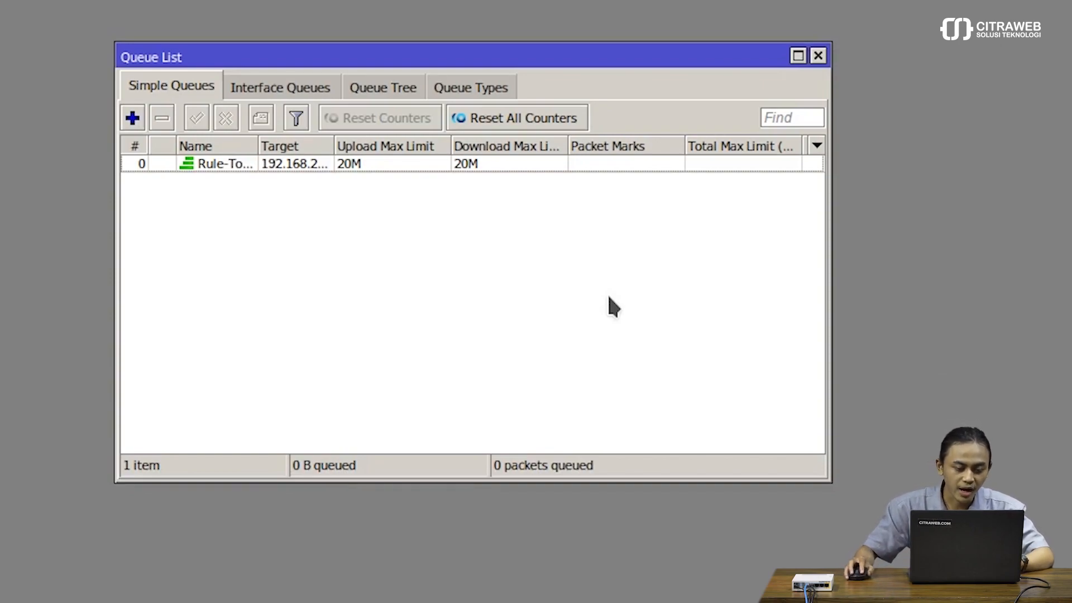
Start a second simple queue named client1 with the target address 192.168.2.254.
click(131, 115)
text(client1)
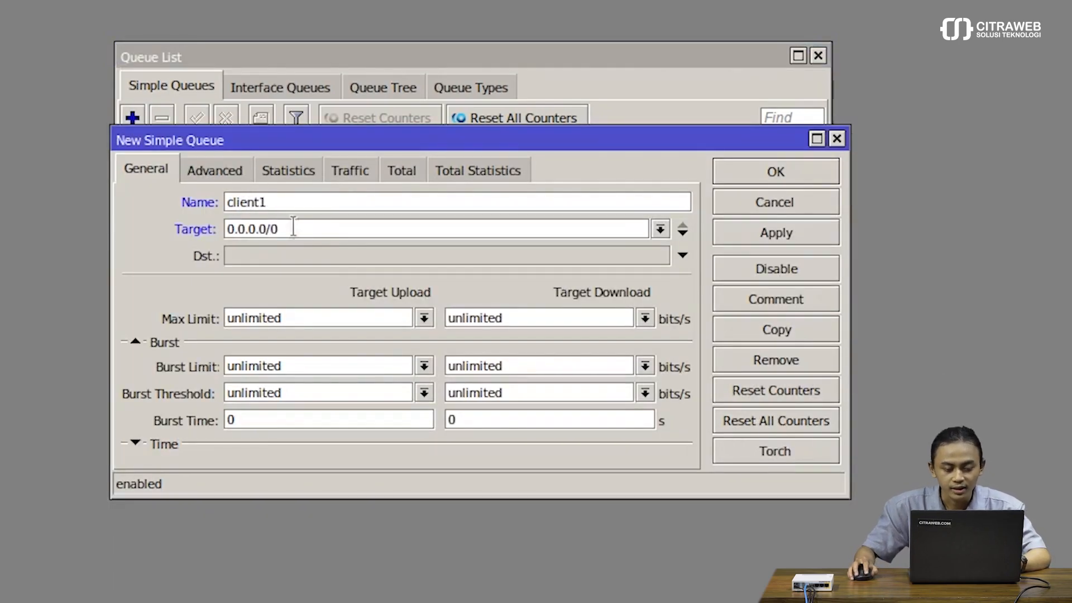
key(Tab)
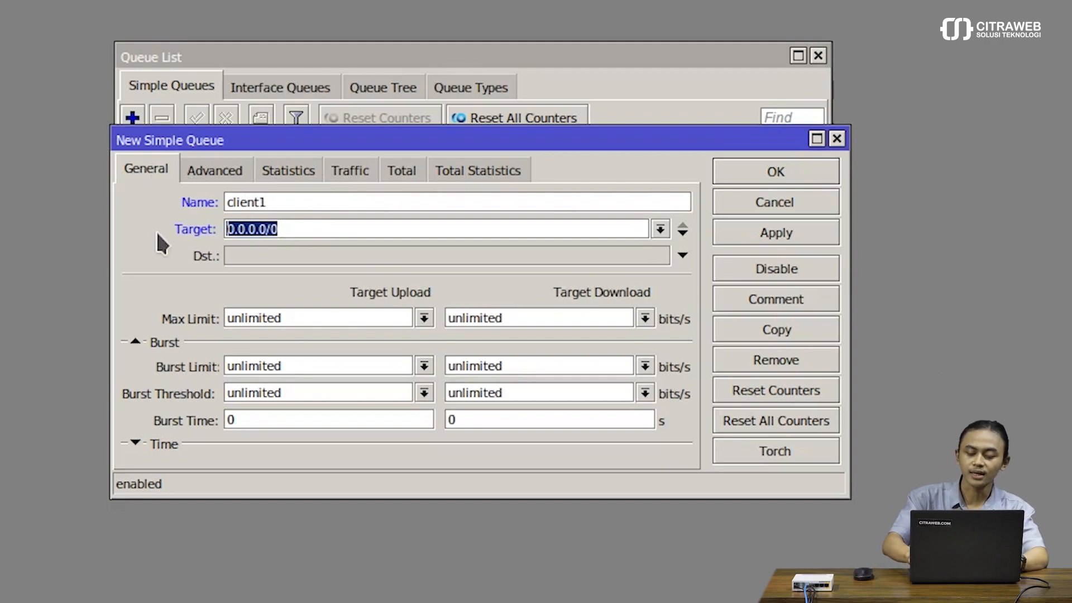
key(BackSpace)
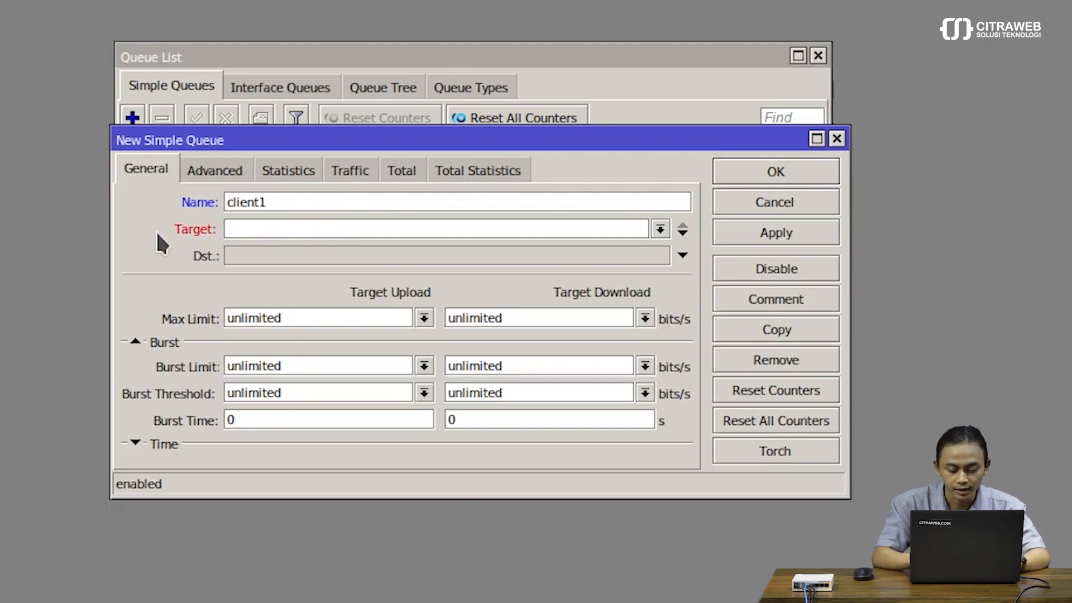
text(192.168)
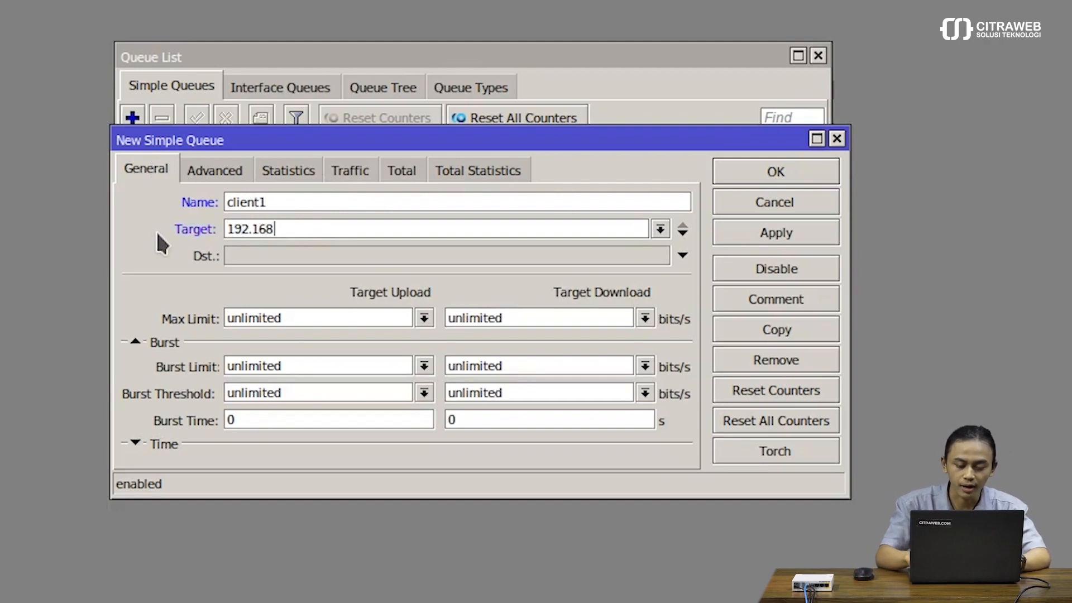
text(.2.254)
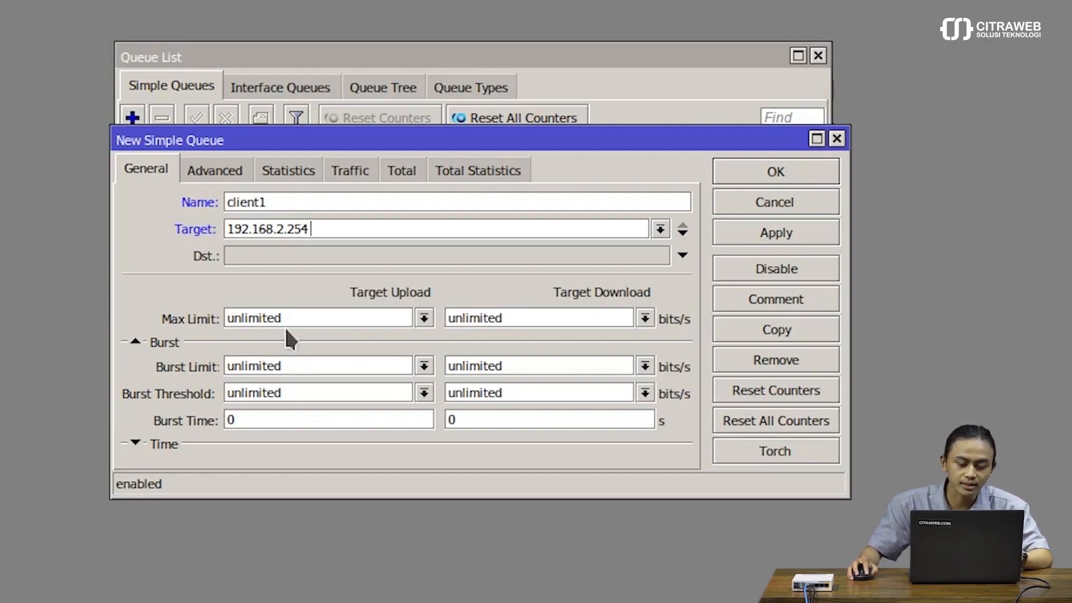
Set the client1 queue's max limit to 10M for both target upload and target download.
drag(317, 316, 194, 297)
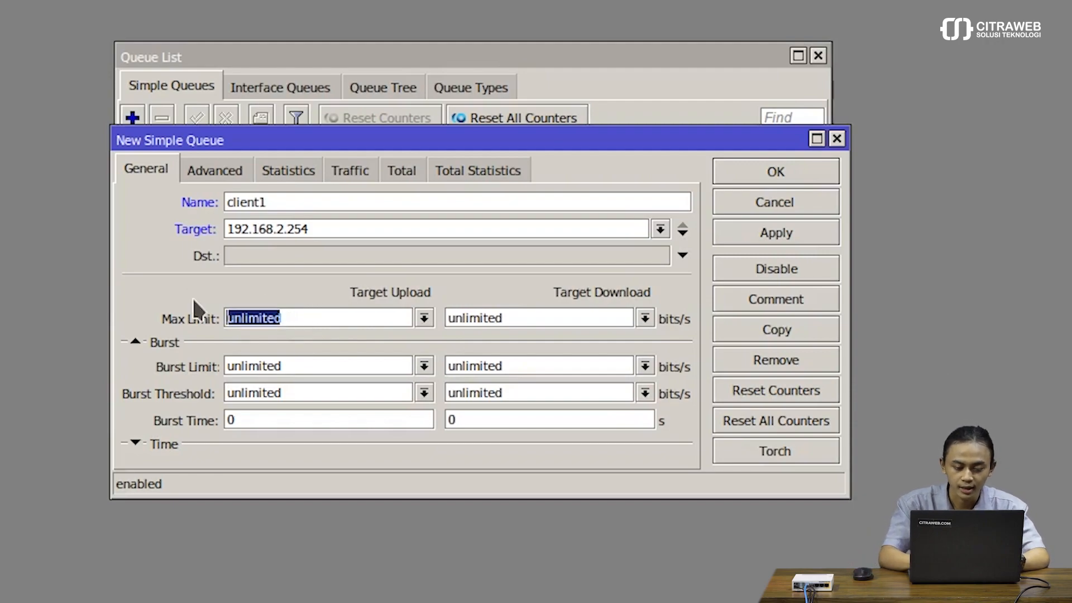
text(10M)
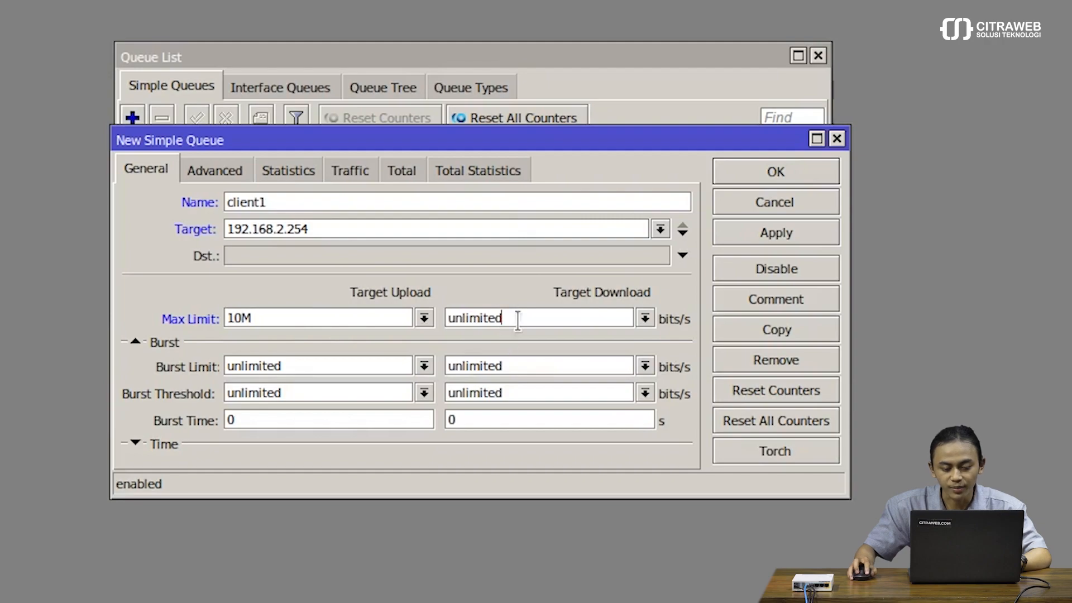
drag(514, 316, 390, 314)
text(10M)
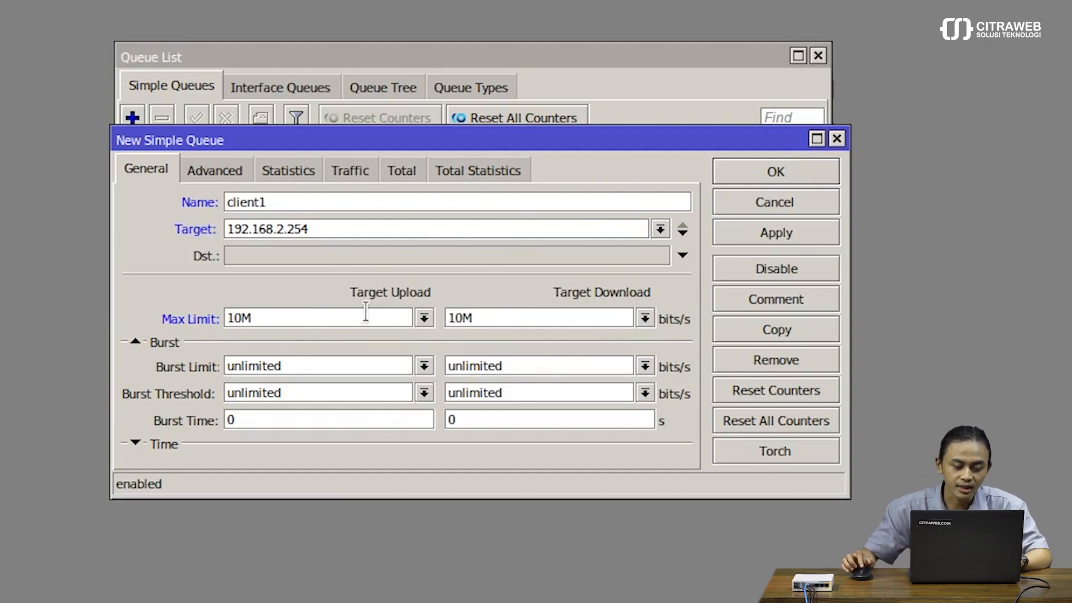
Assign Rule-Total as the parent of the client1 queue in its advanced settings.
click(220, 168)
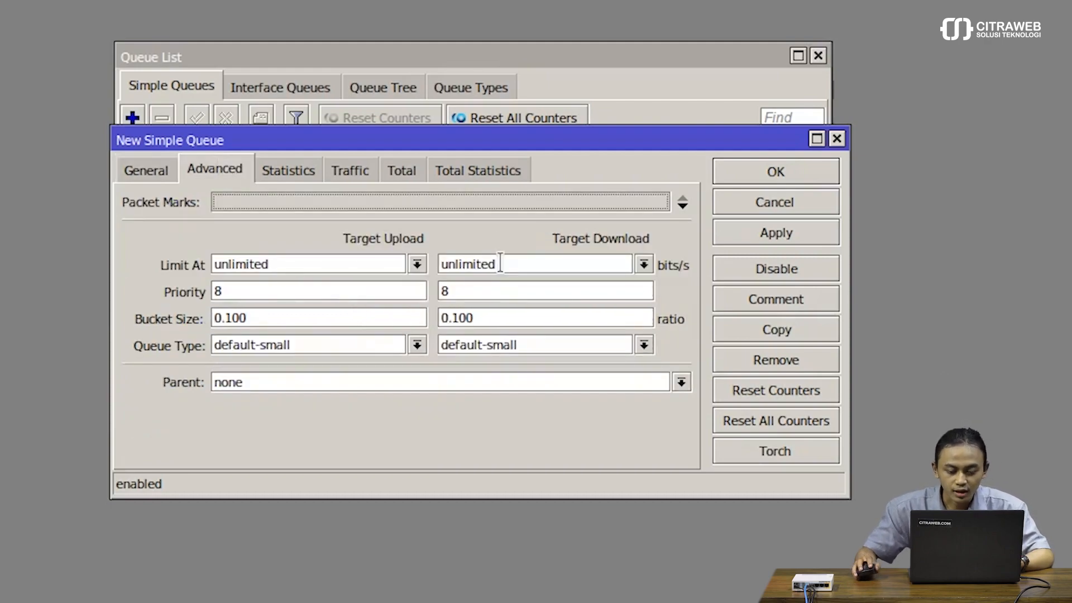
click(315, 379)
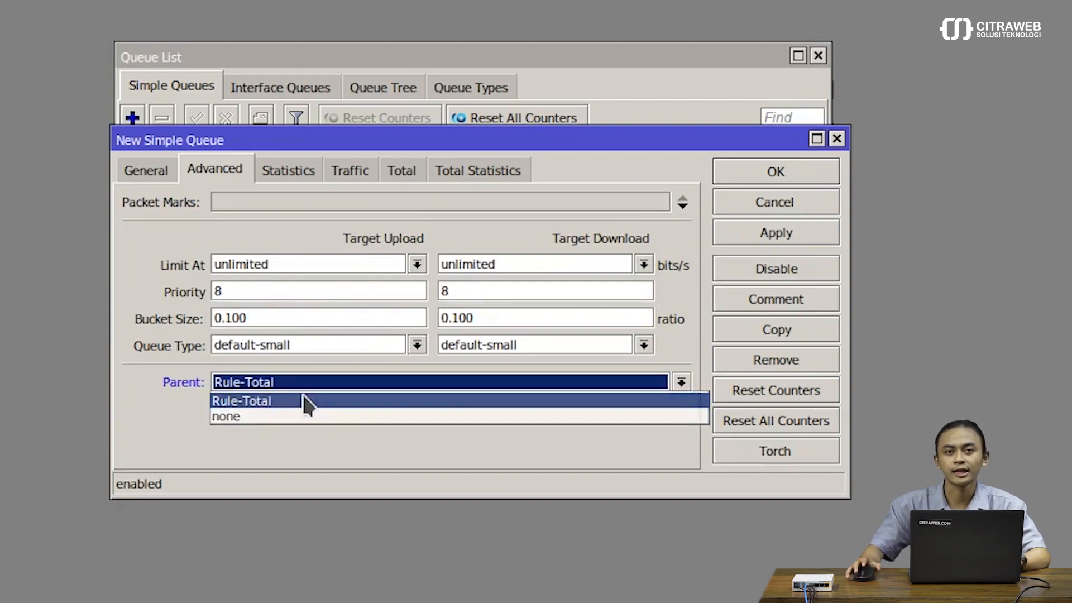
click(305, 402)
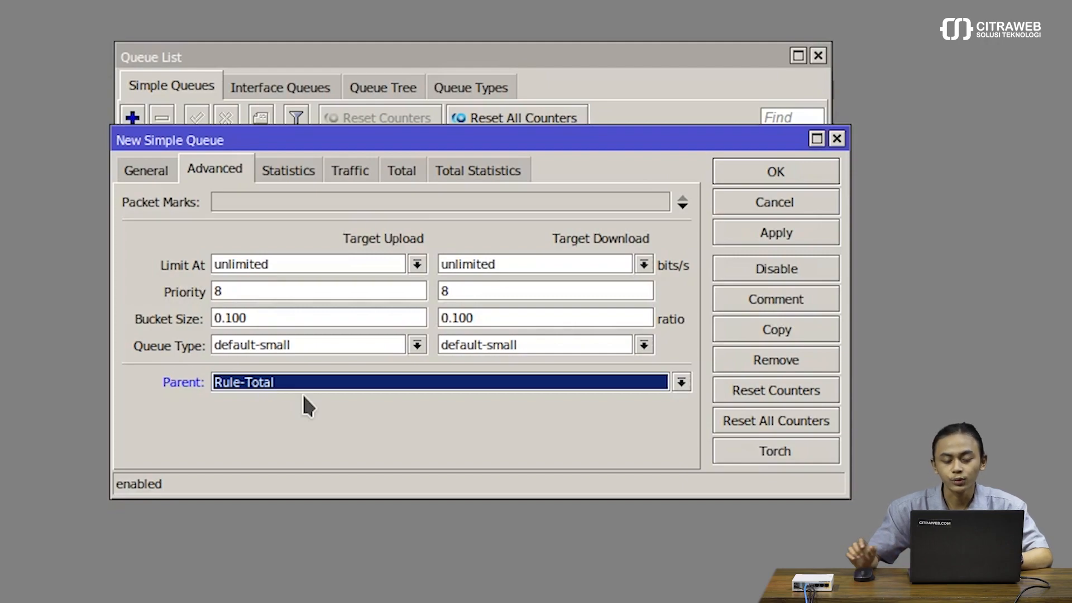
Set the client1 queue's bucket size to 10 for both target upload and target download.
click(294, 317)
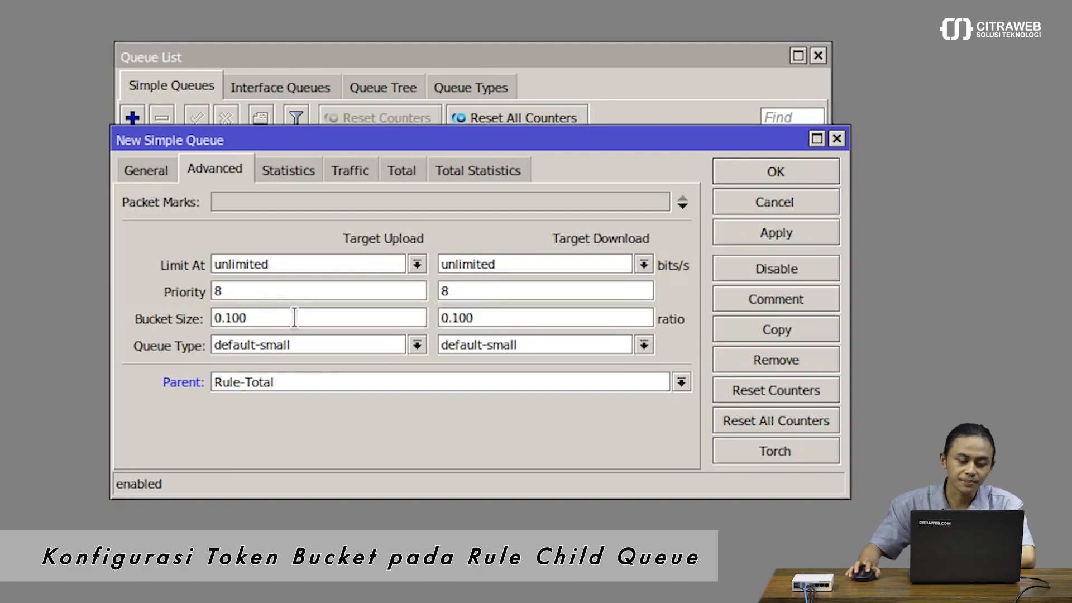
drag(295, 318, 79, 311)
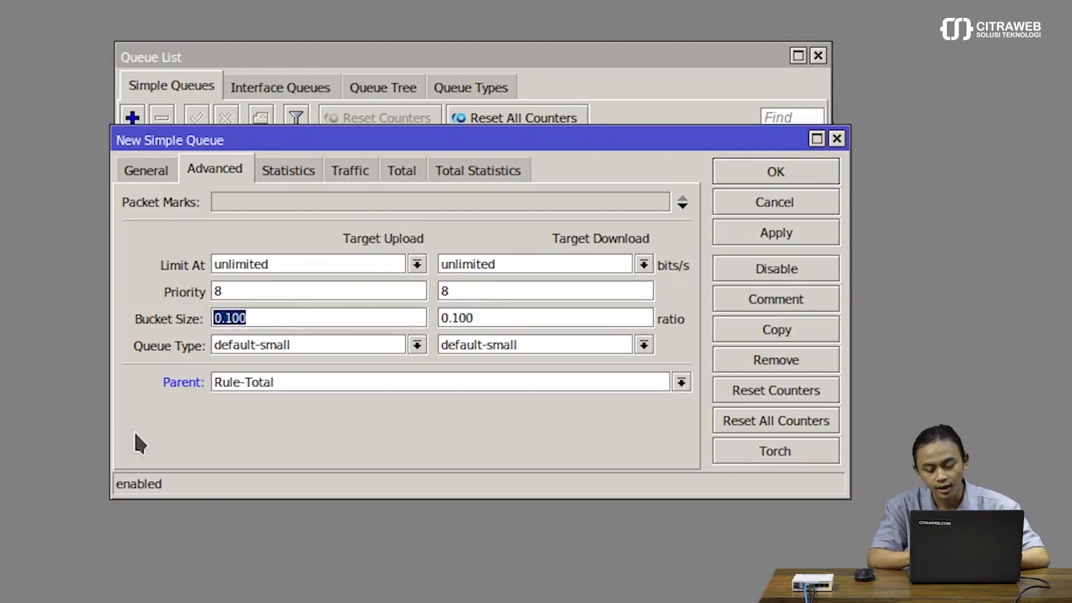
text(10)
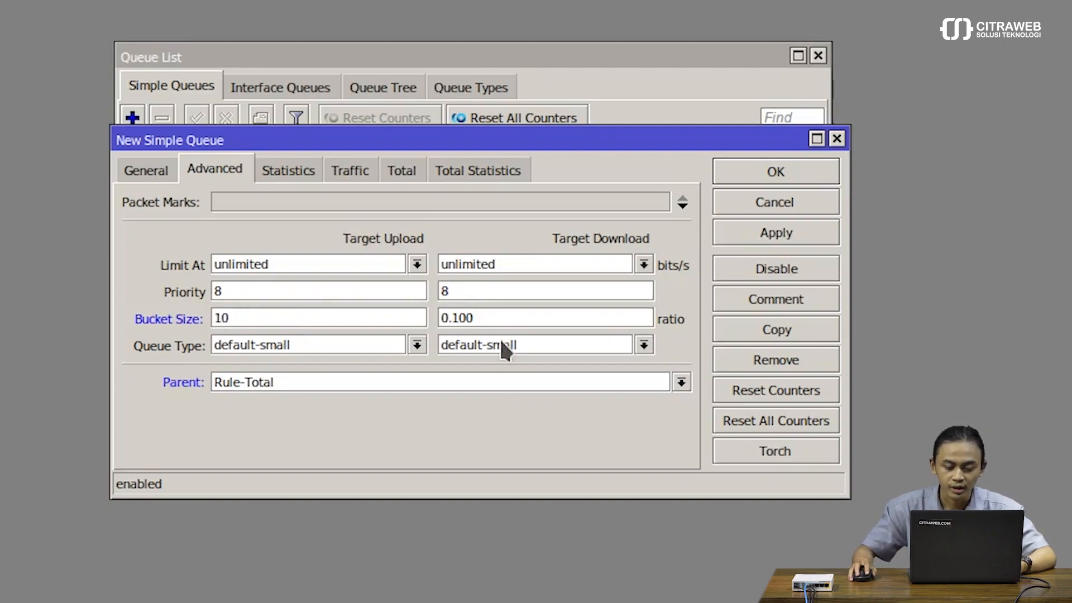
drag(499, 319, 442, 339)
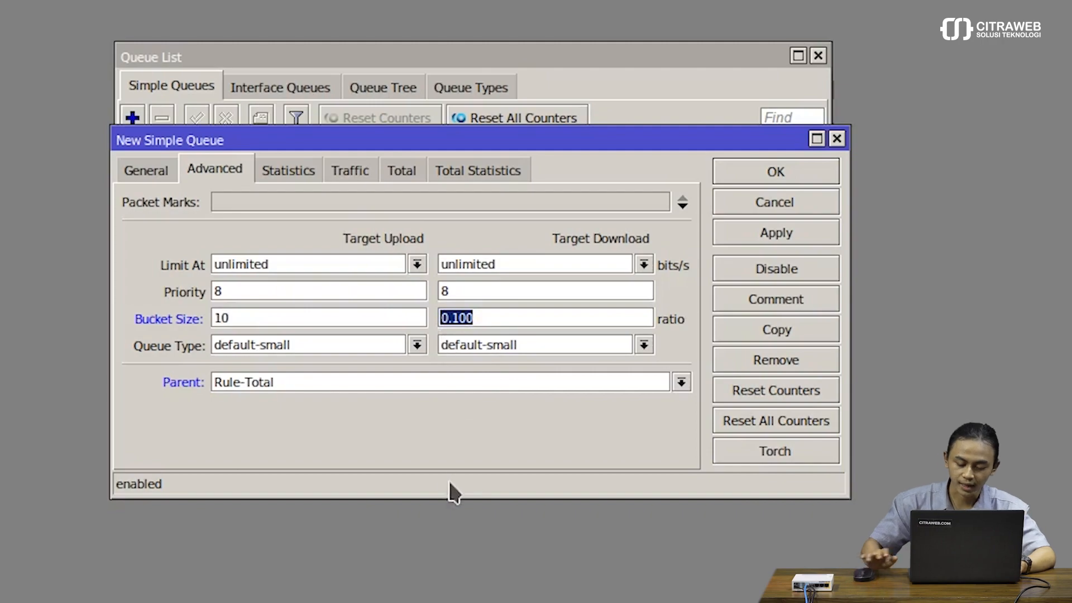
text(10)
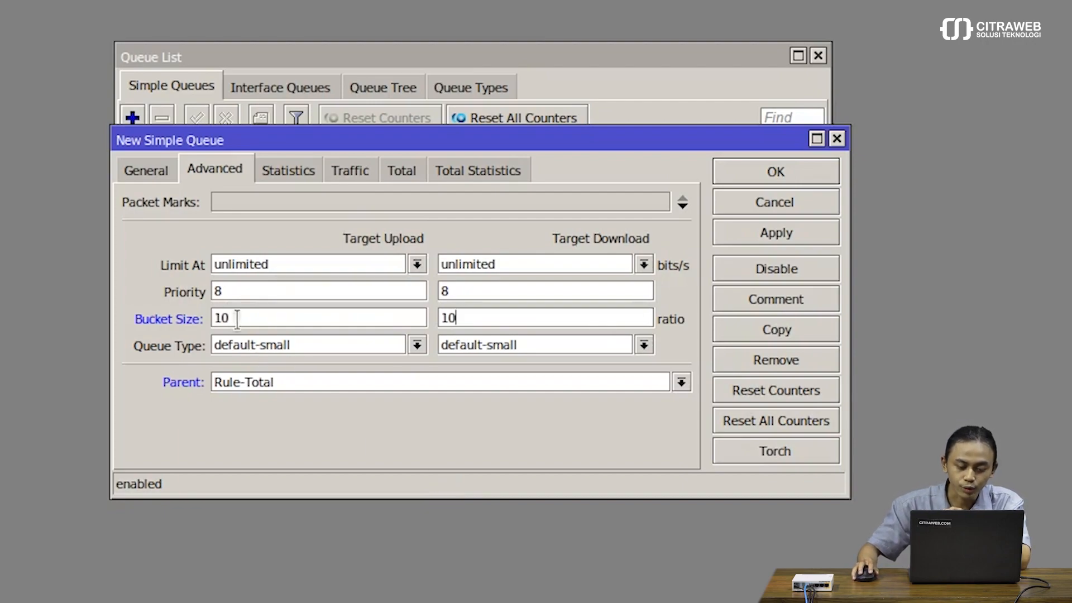
Review the client1 queue's general and advanced settings, apply them and close the queue's window.
drag(235, 321, 187, 316)
click(155, 176)
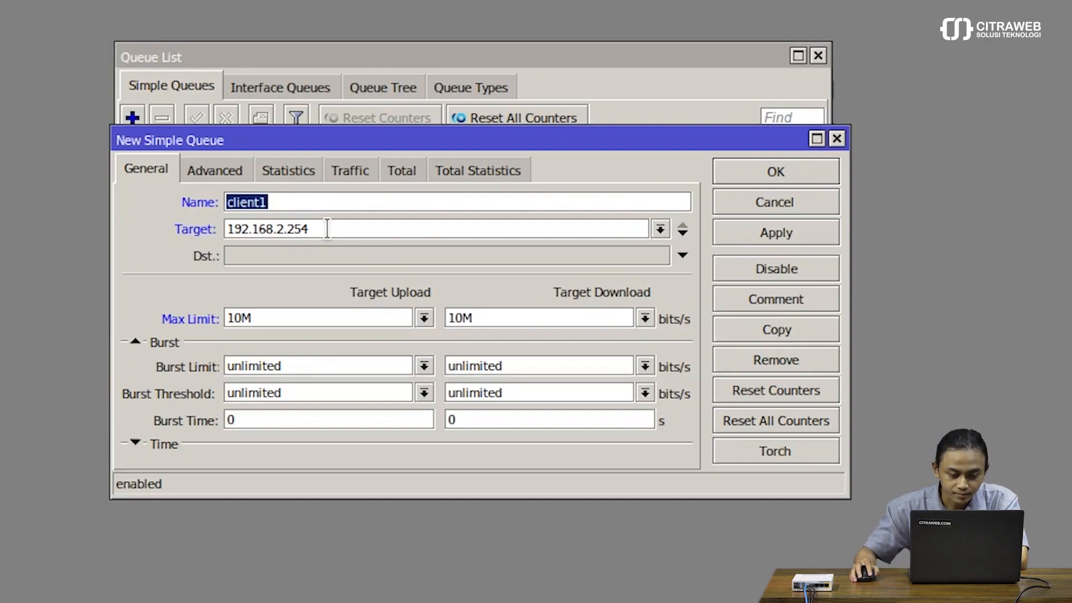
click(243, 171)
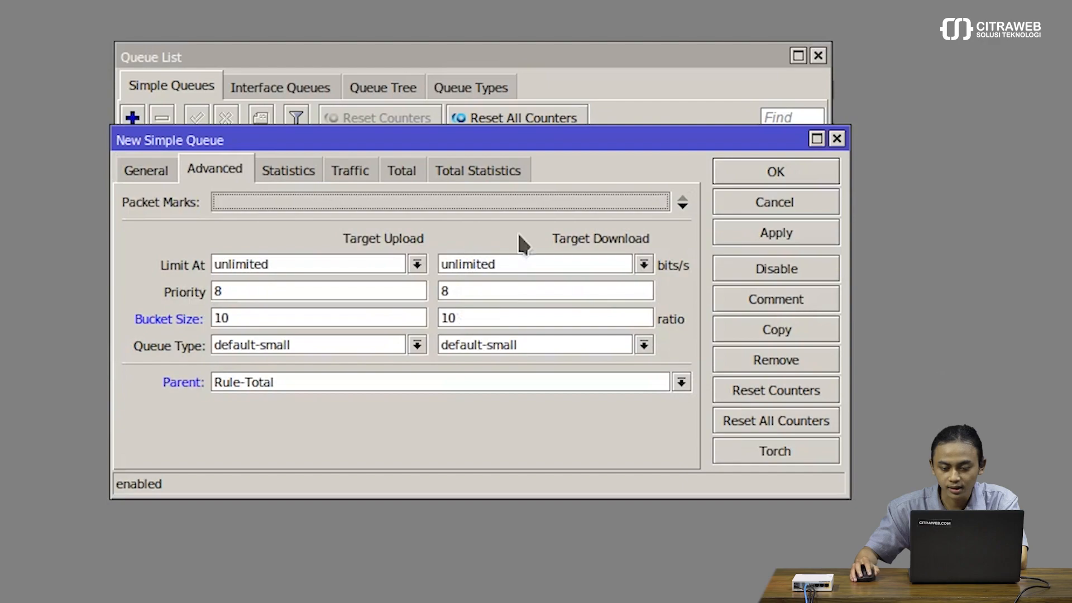
click(726, 228)
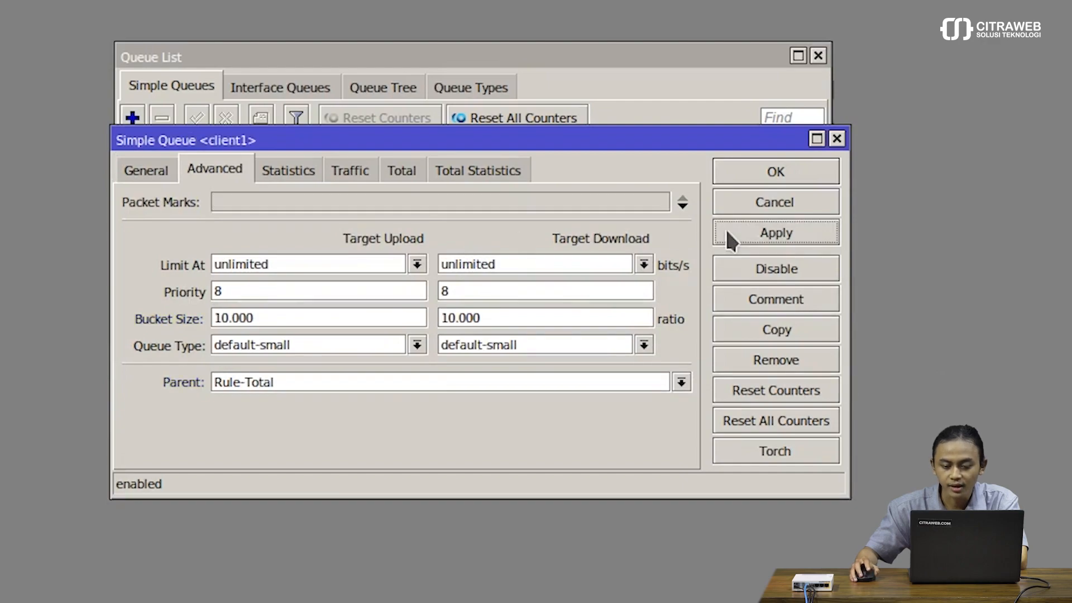
click(743, 178)
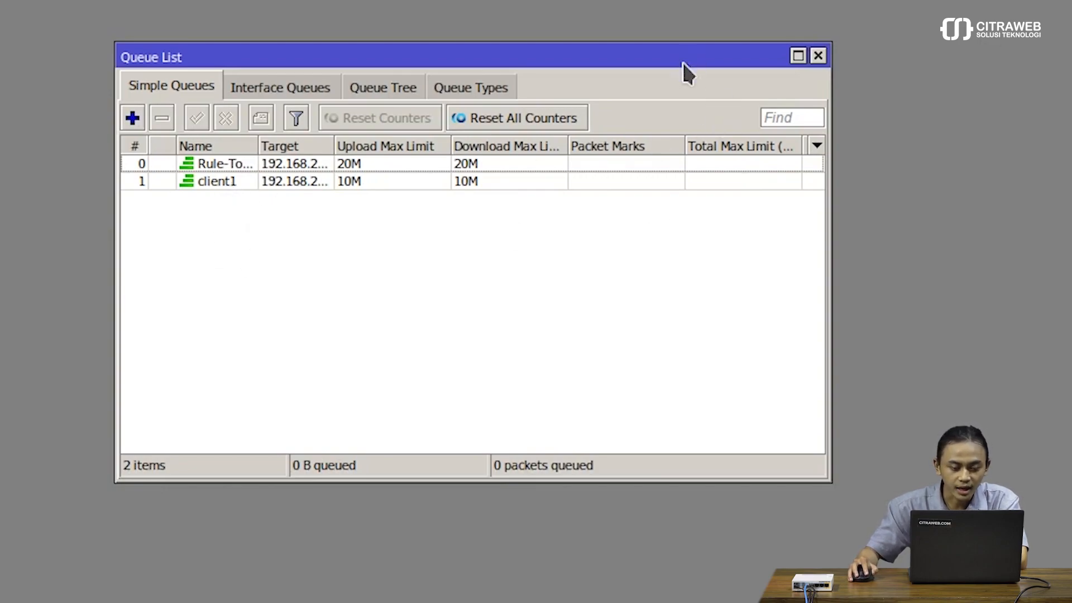
Sort the simple queues by name to nest client1 under Rule-Total, and widen the Name column to fit the full names.
drag(682, 61, 664, 35)
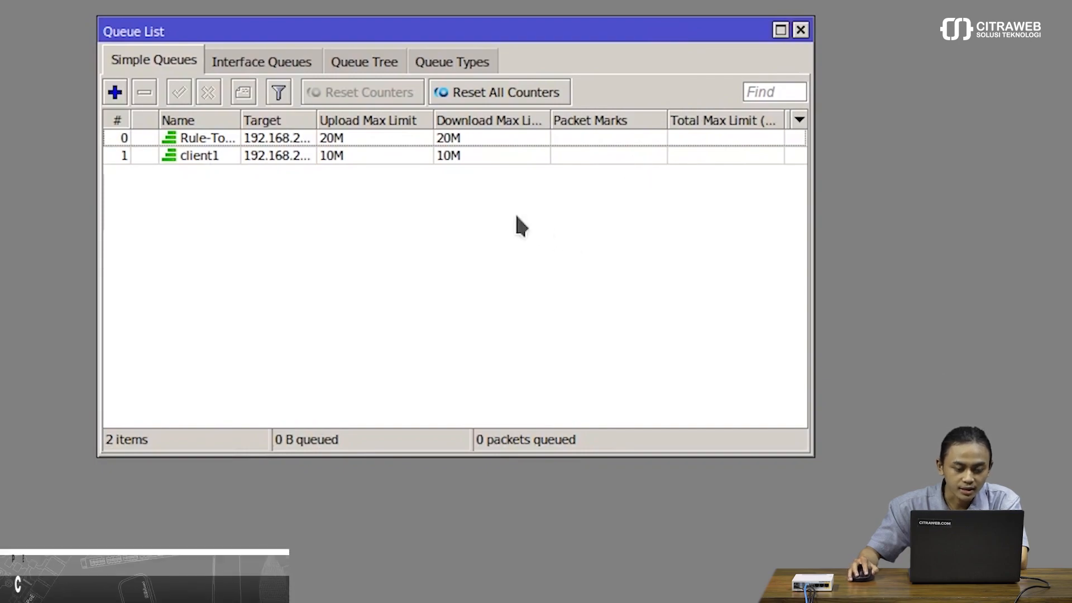
click(119, 115)
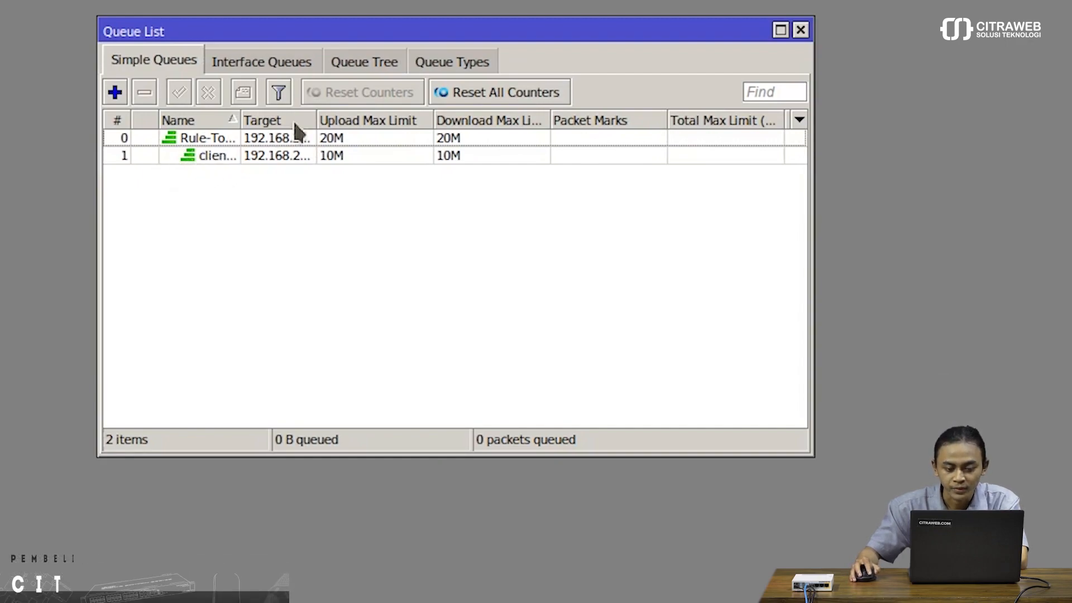
drag(242, 120, 266, 121)
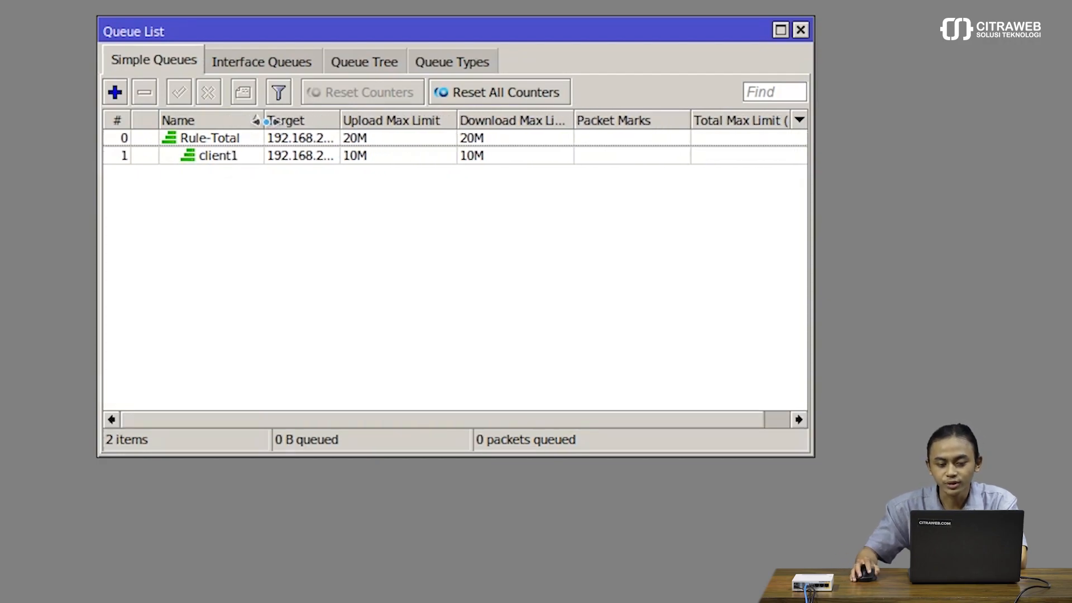
Add the Upload and Download columns to the simple queues list.
click(796, 115)
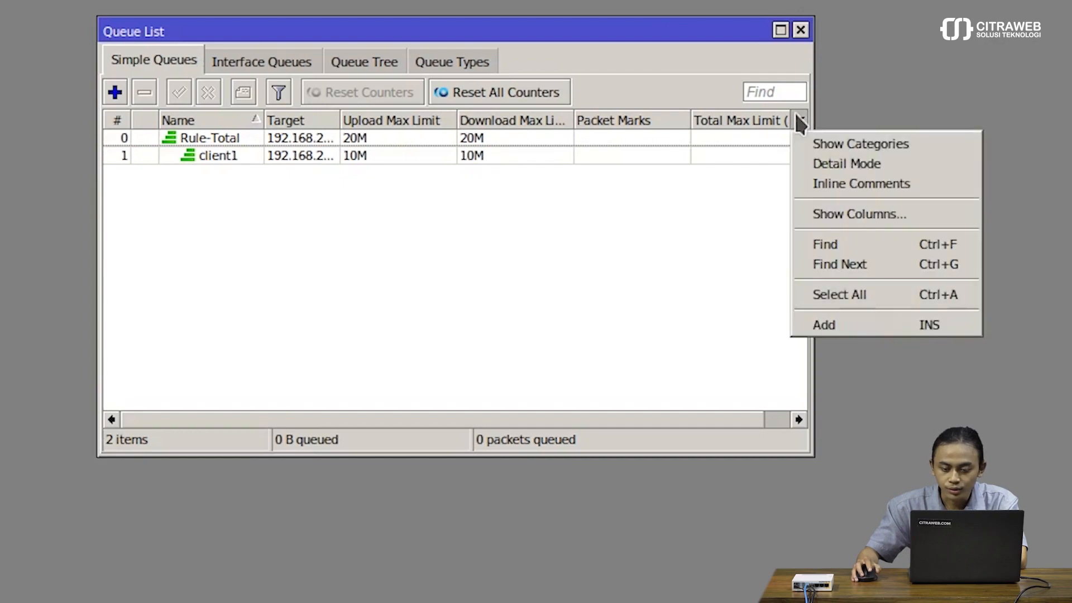
click(869, 211)
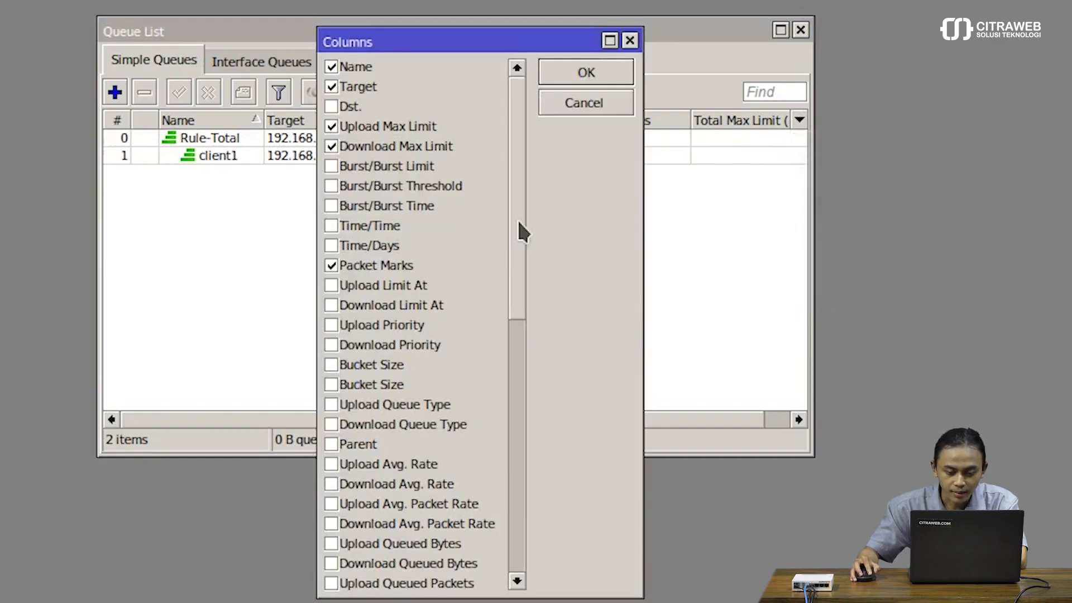
drag(517, 219, 523, 486)
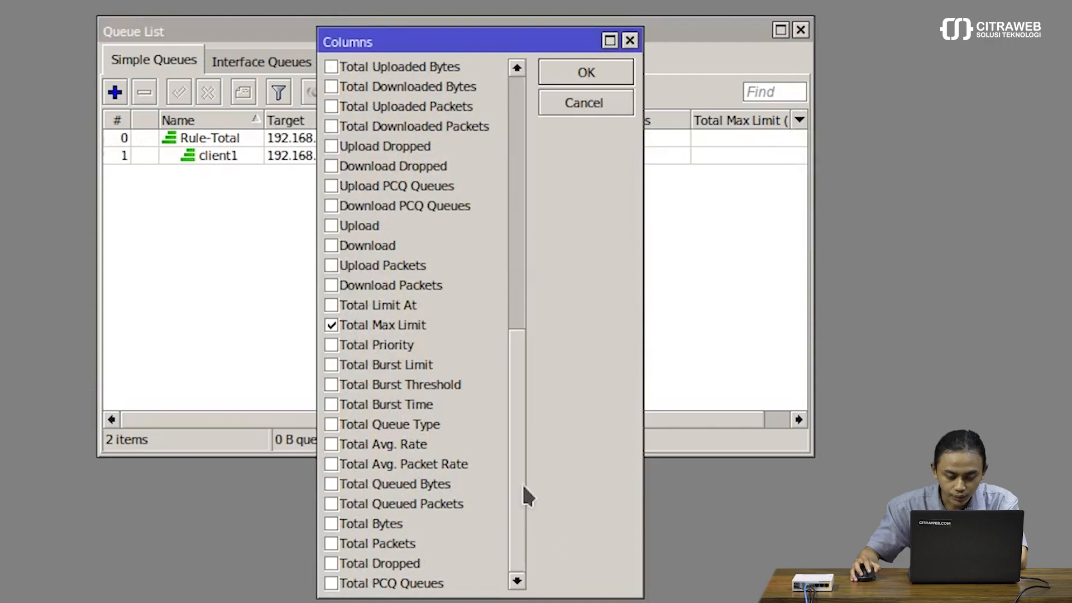
click(376, 244)
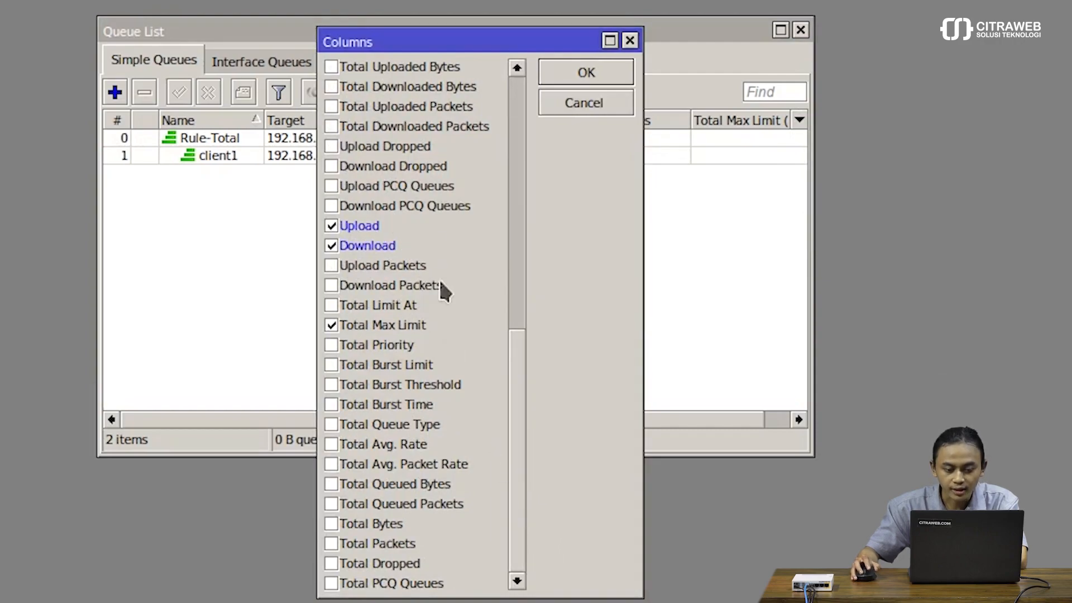
click(584, 72)
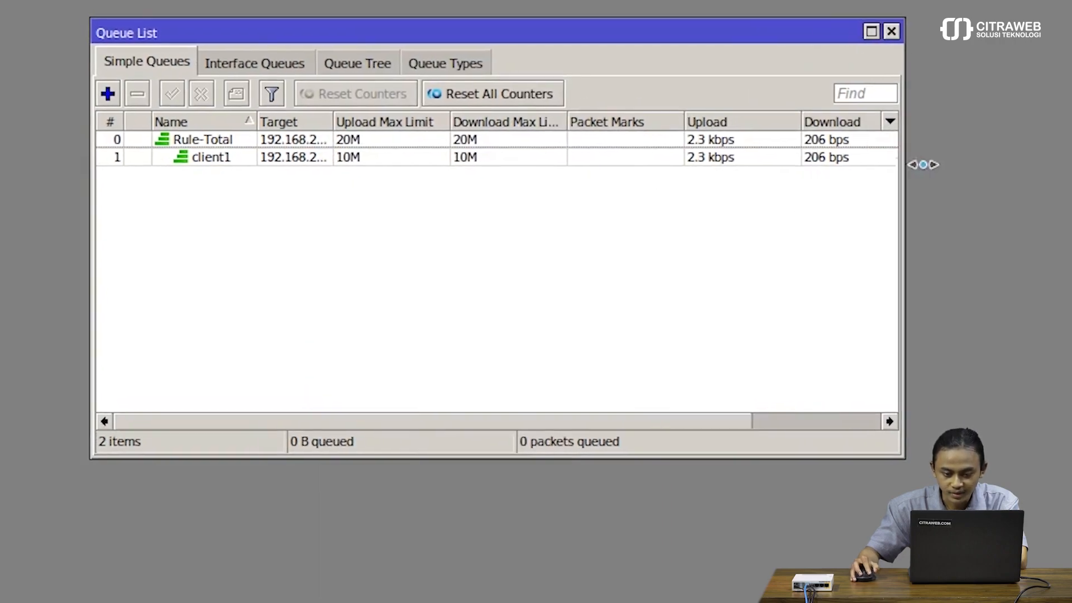
Widen the Queue List window and narrow the Upload Max Limit and Download Max Limit columns.
drag(923, 165, 1043, 156)
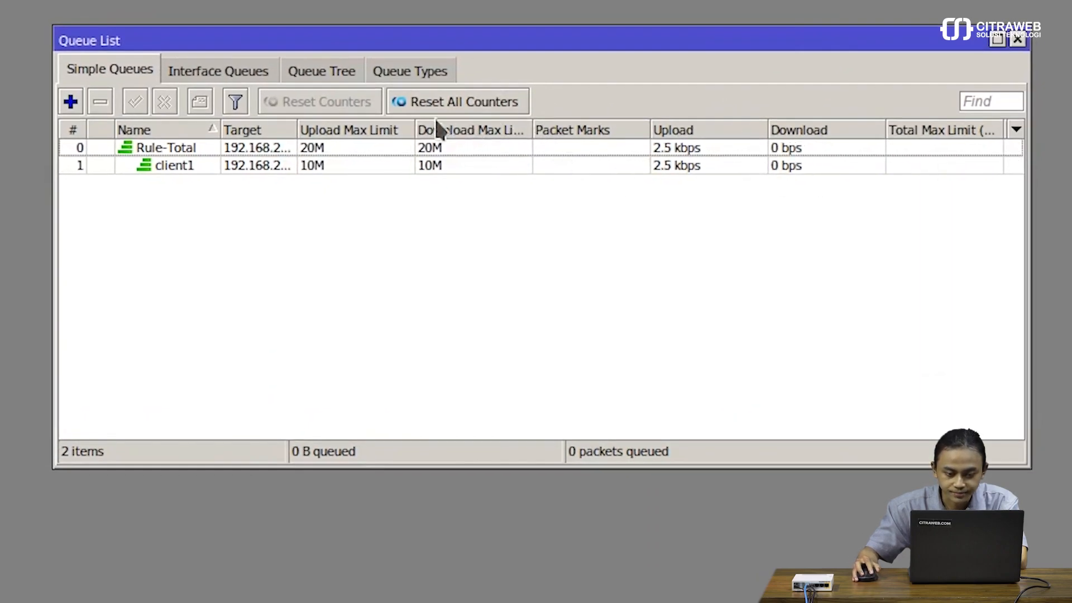
drag(414, 122, 359, 122)
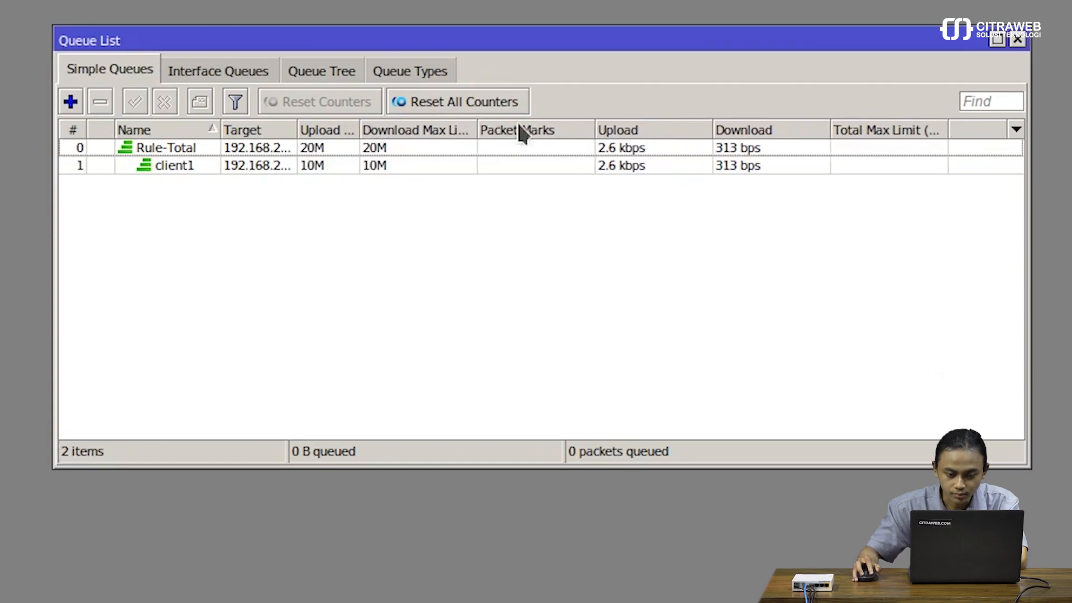
drag(478, 129, 421, 128)
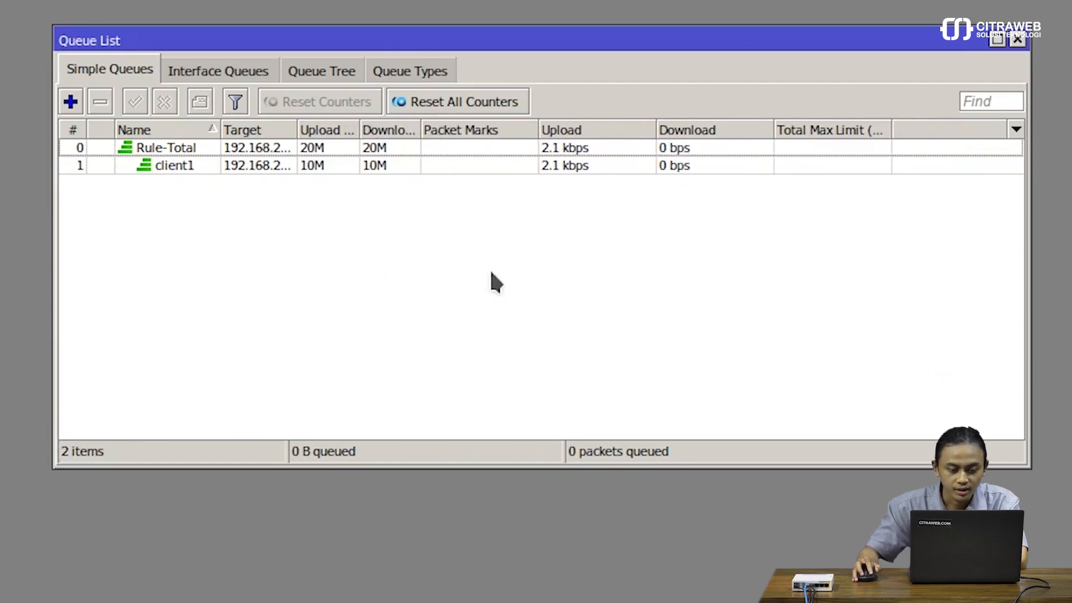
Open the client1 queue's traffic graphs and arrange its window so both queue rows stay visible in the Queue List.
double_click(158, 166)
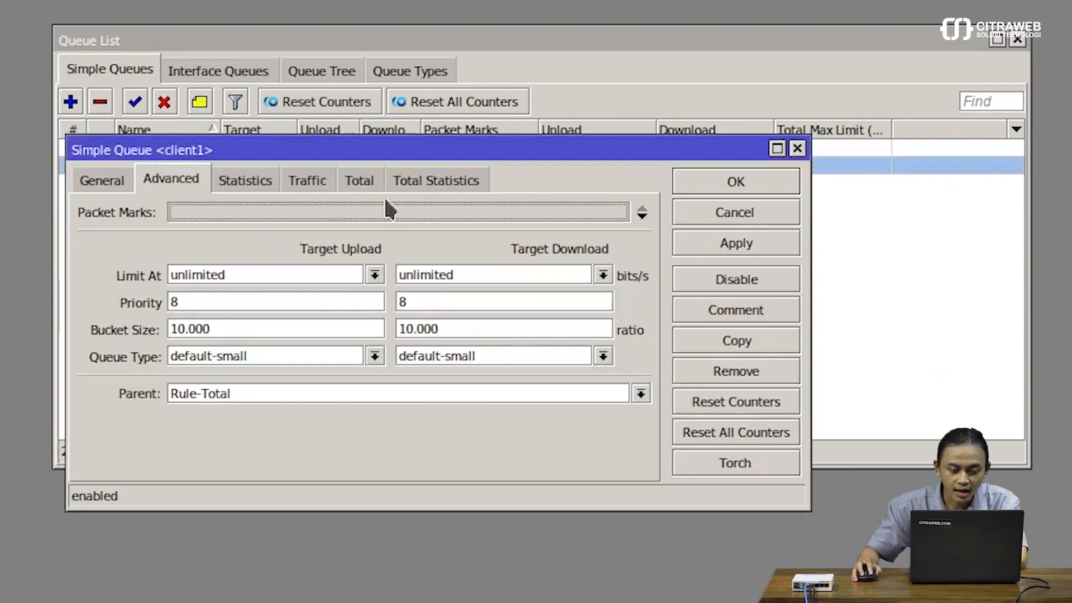
click(328, 178)
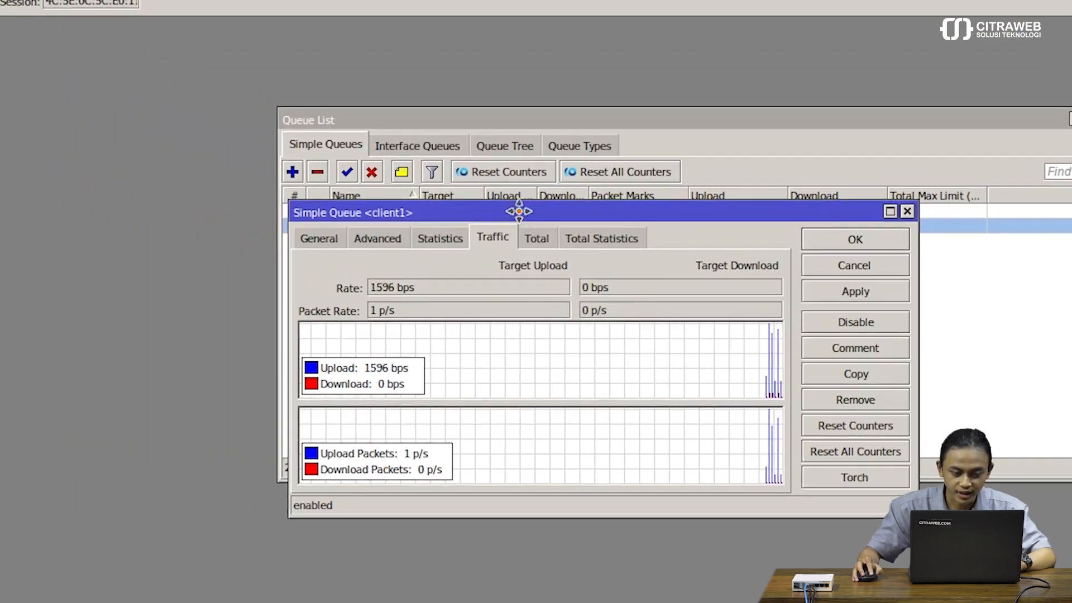
drag(336, 150, 329, 264)
drag(525, 311, 532, 318)
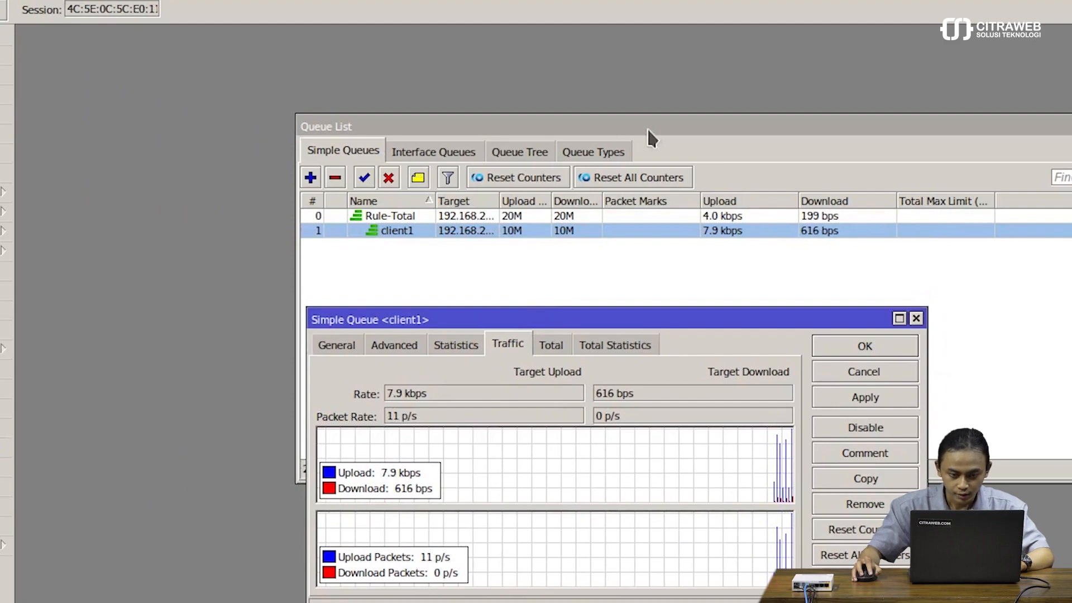
drag(646, 133, 342, 48)
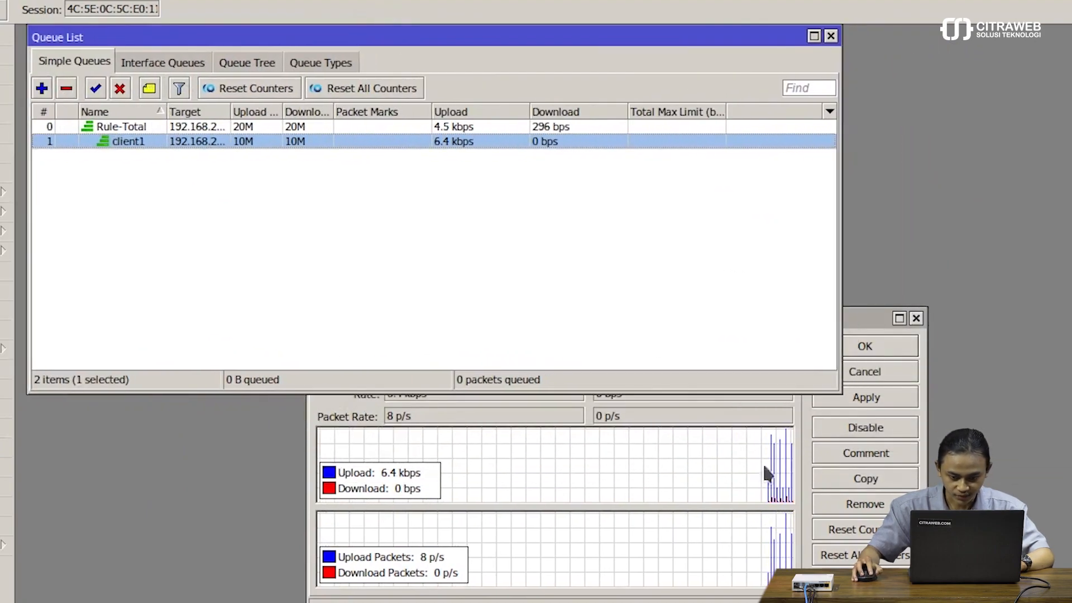
drag(864, 327, 572, 179)
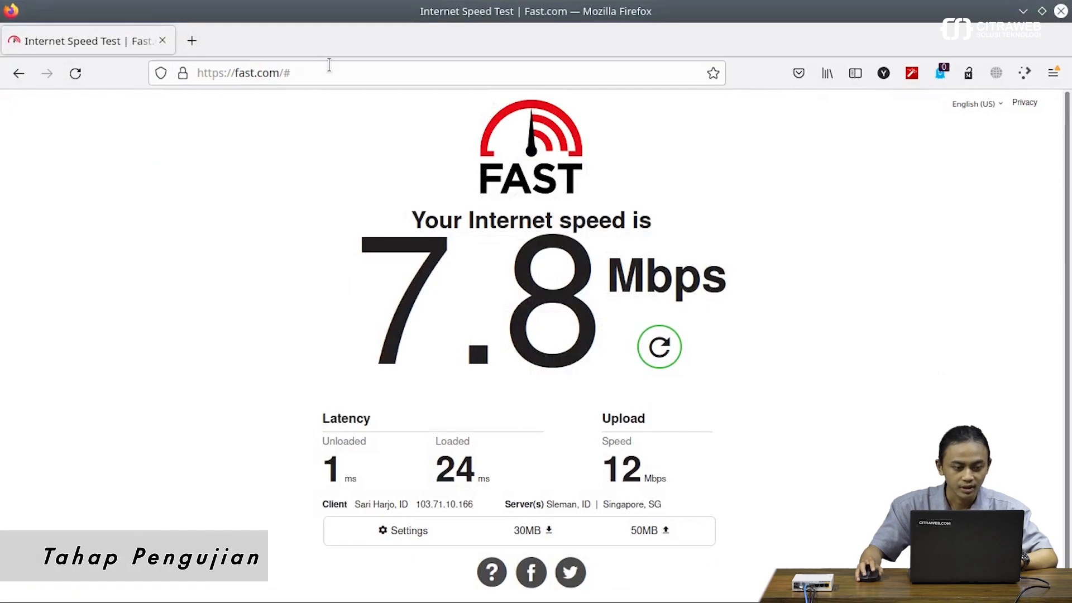
click(330, 65)
click(330, 65)
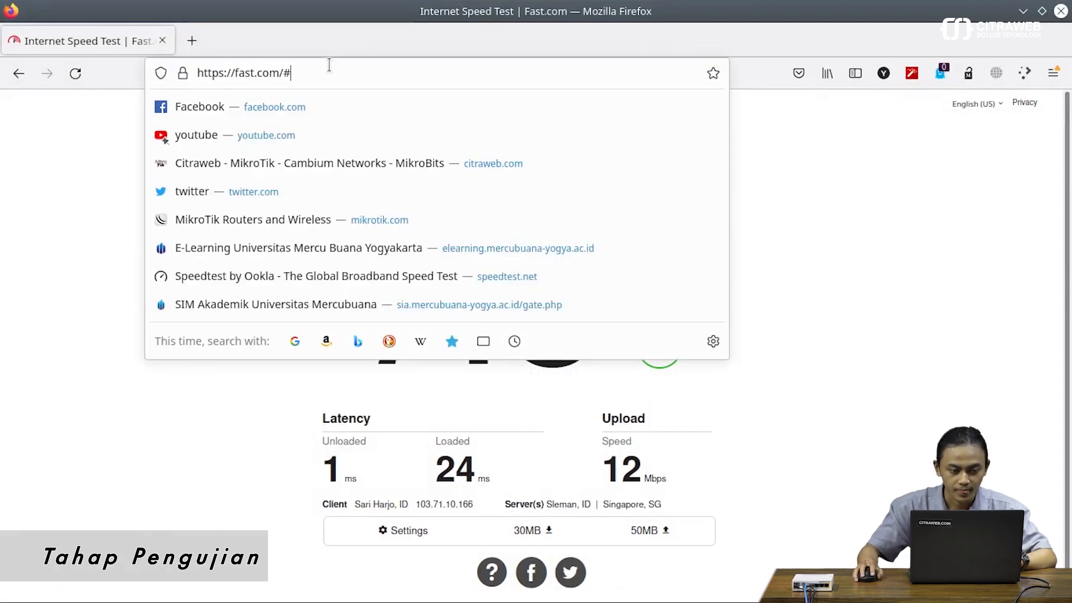
key(BackSpace)
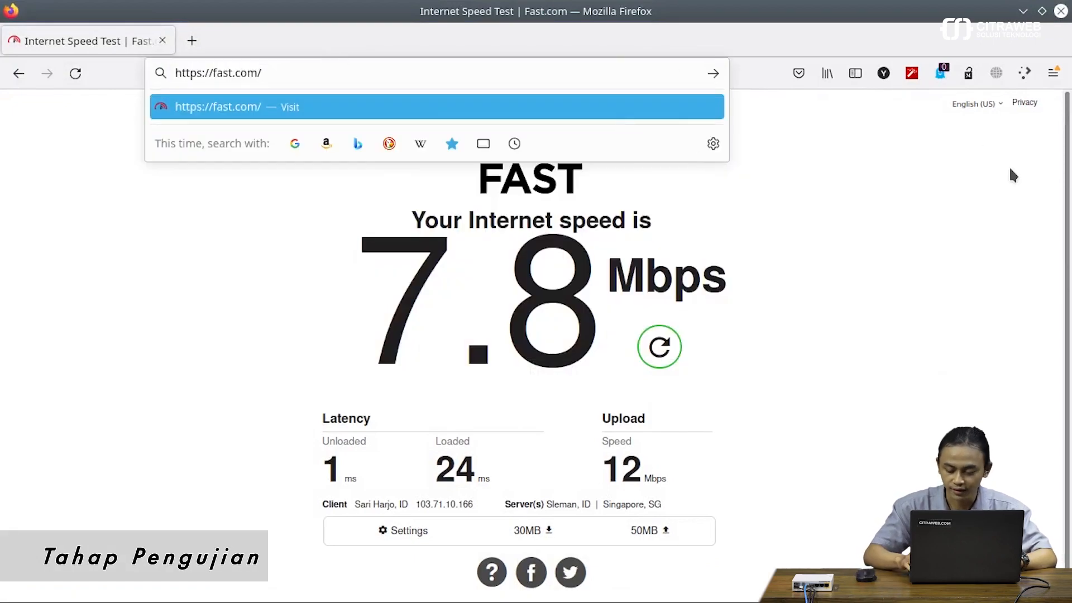
key(Return)
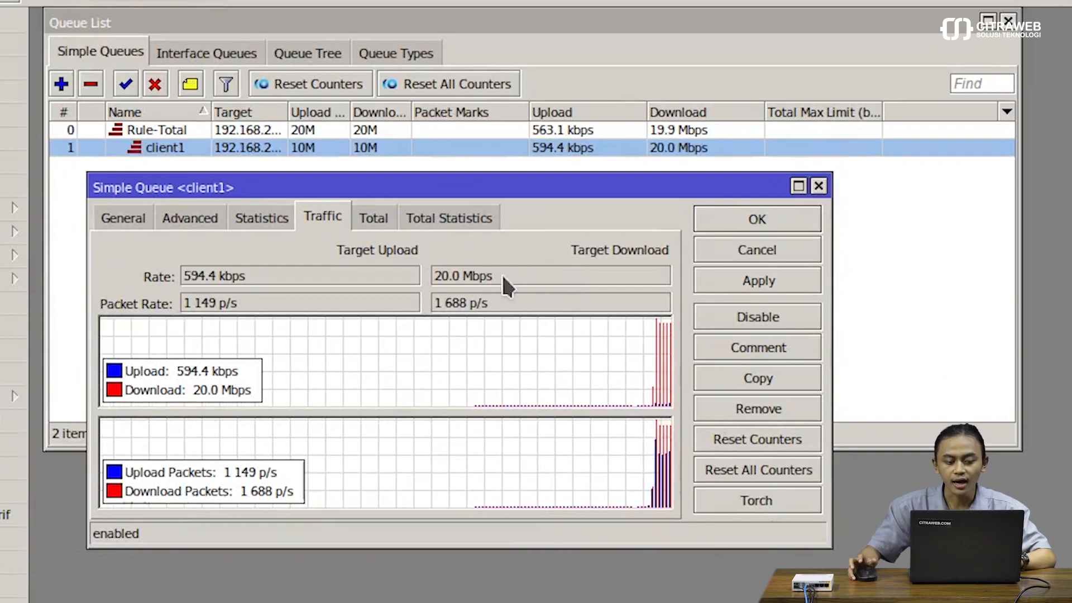
Examine the client1 queue's target download rate and traffic graph in WinBox while the speed test runs.
click(503, 275)
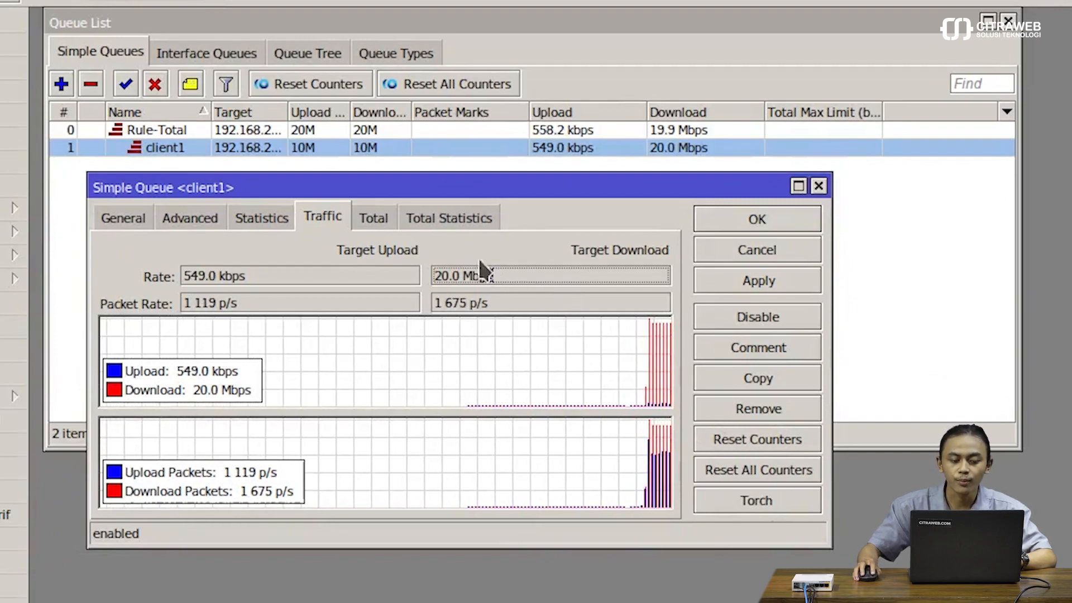
drag(480, 261, 407, 265)
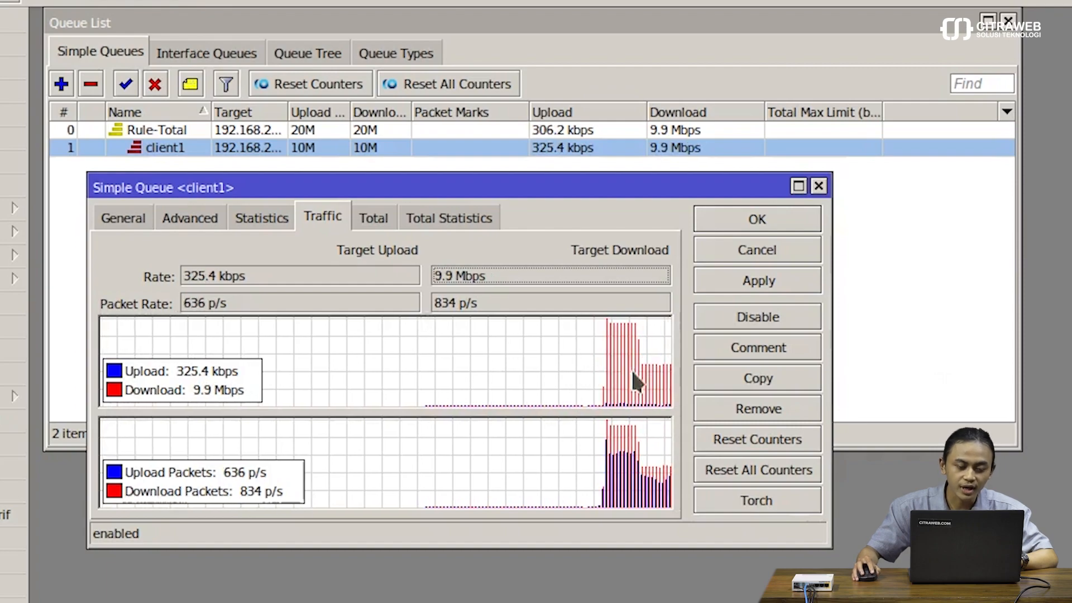
drag(510, 277, 389, 279)
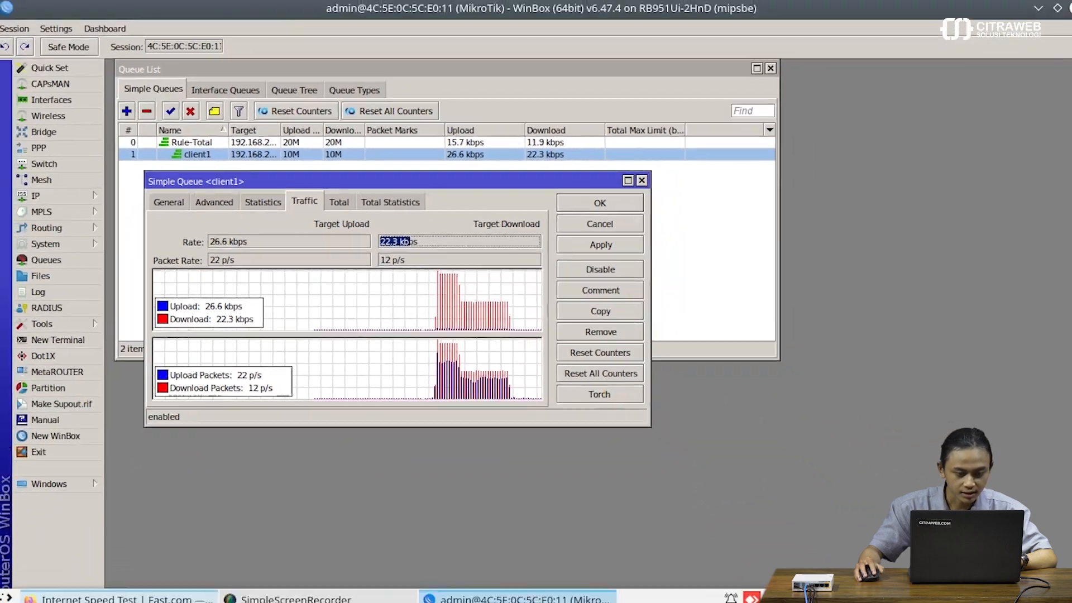
Return to Fast.com in Firefox, show more info to run the upload test, and minimize the browser to watch WinBox.
mouse_move(123, 591)
click(108, 574)
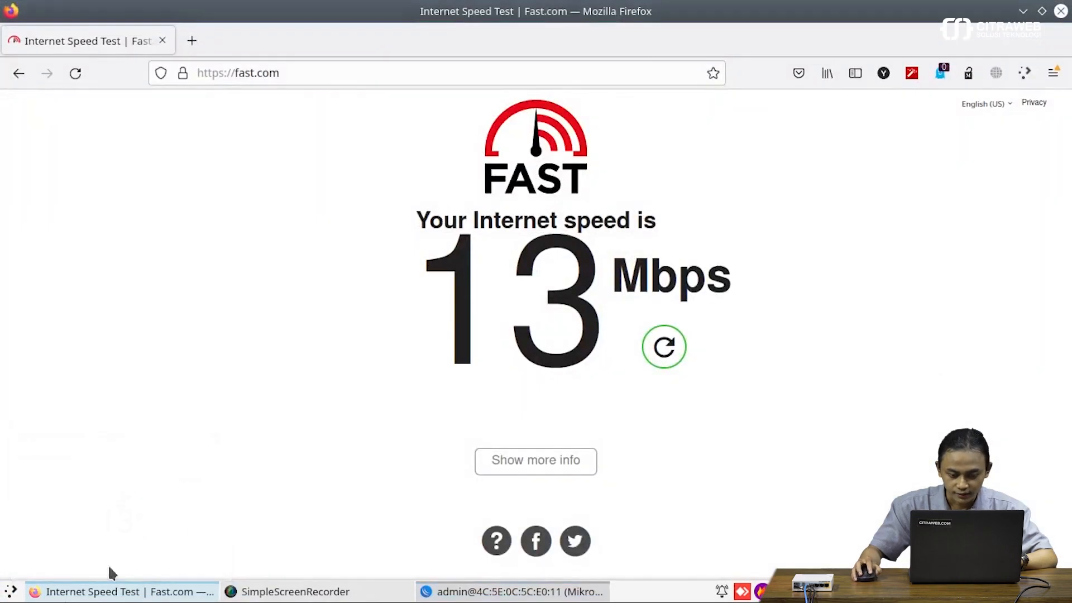
click(562, 468)
click(1022, 11)
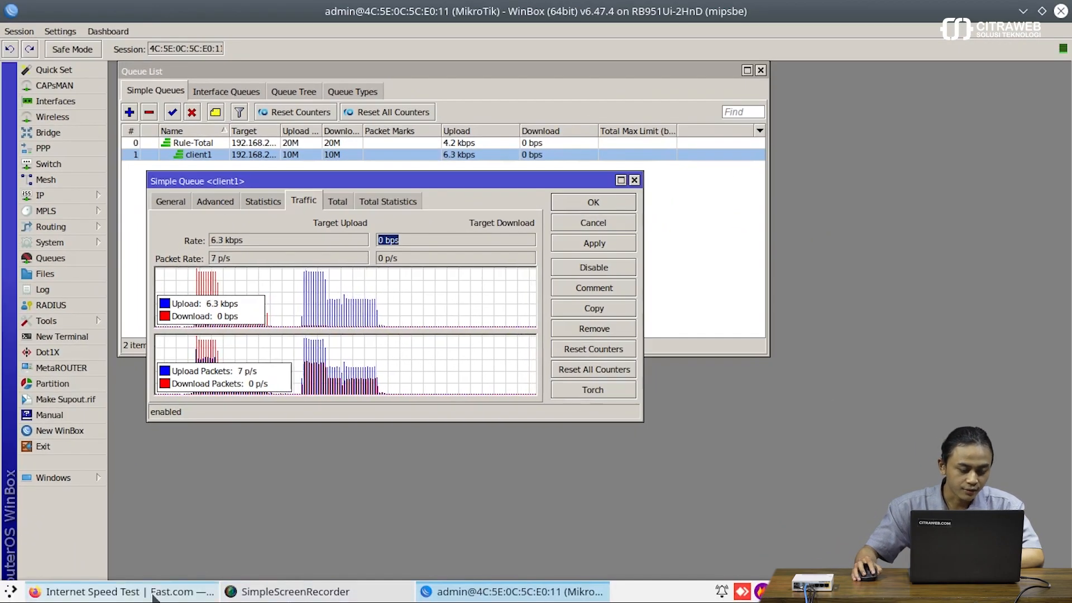
Rerun the Fast.com speed test in Firefox and check the client1 queue's target download rate in WinBox.
click(154, 595)
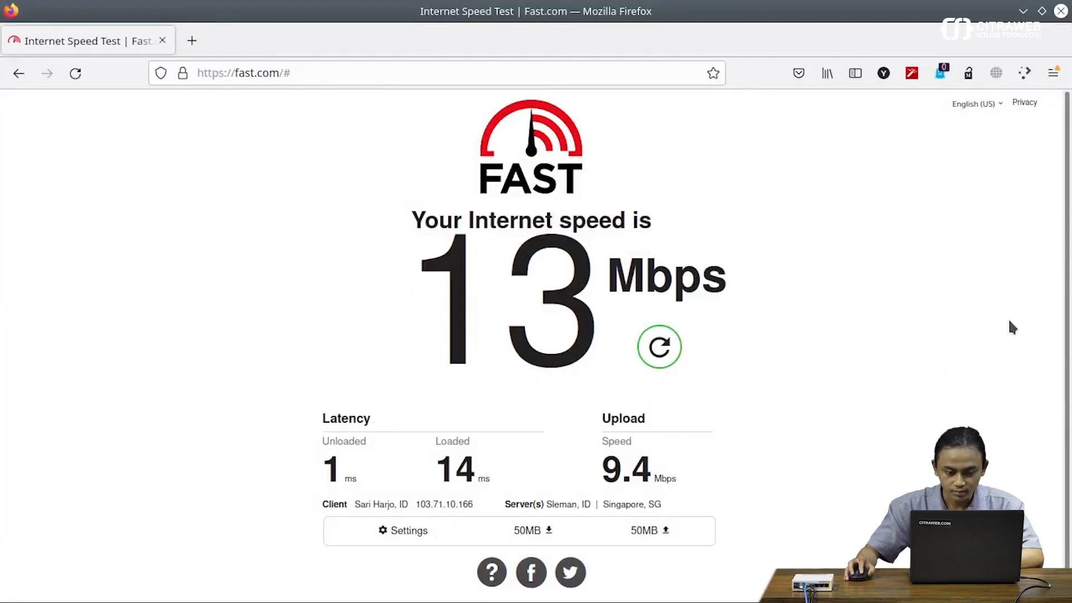
click(659, 347)
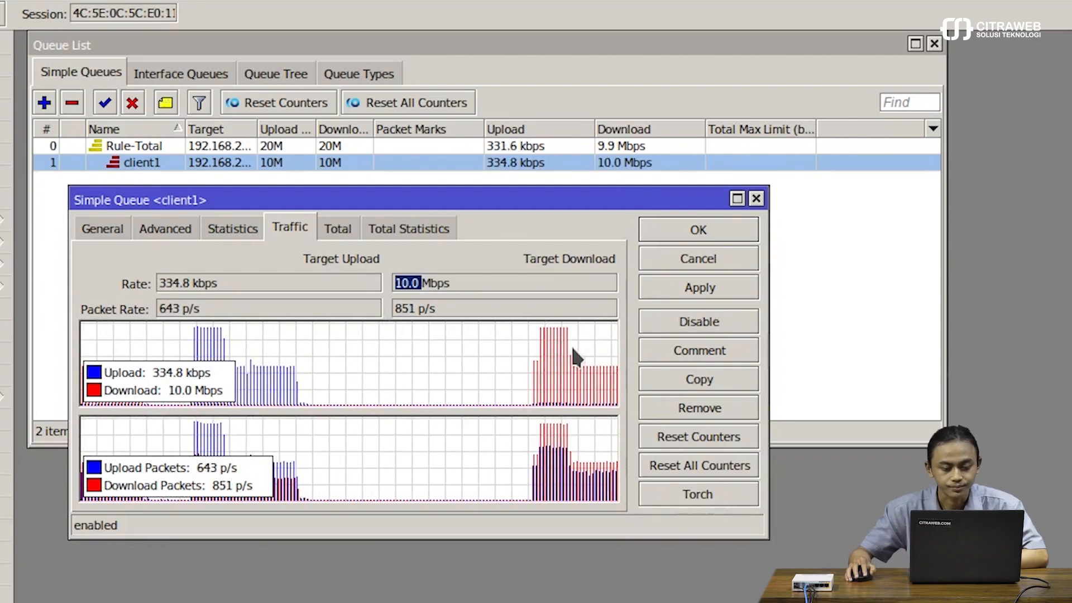
click(560, 277)
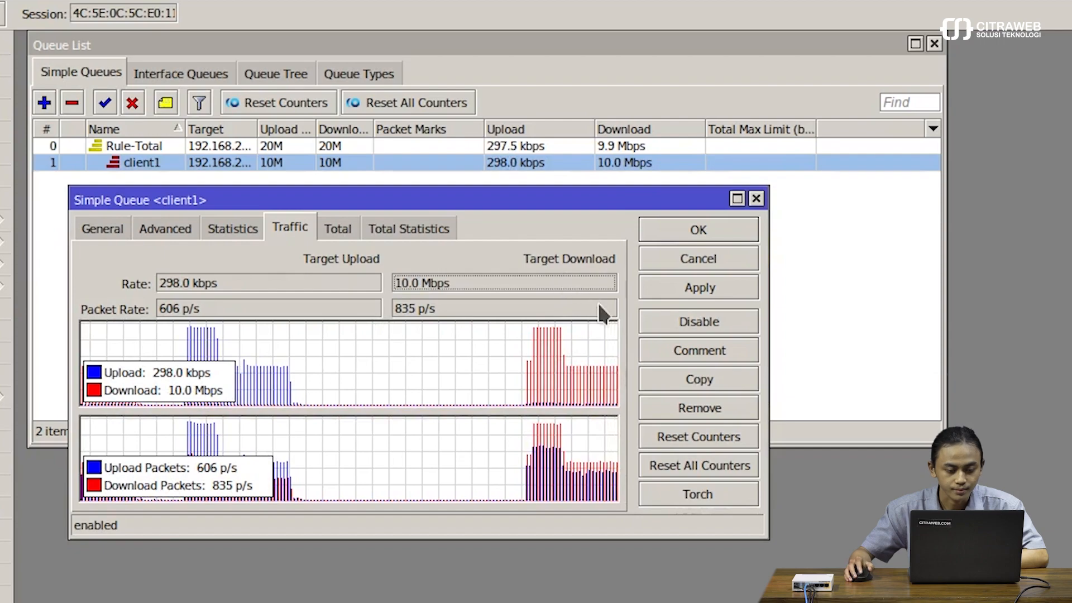